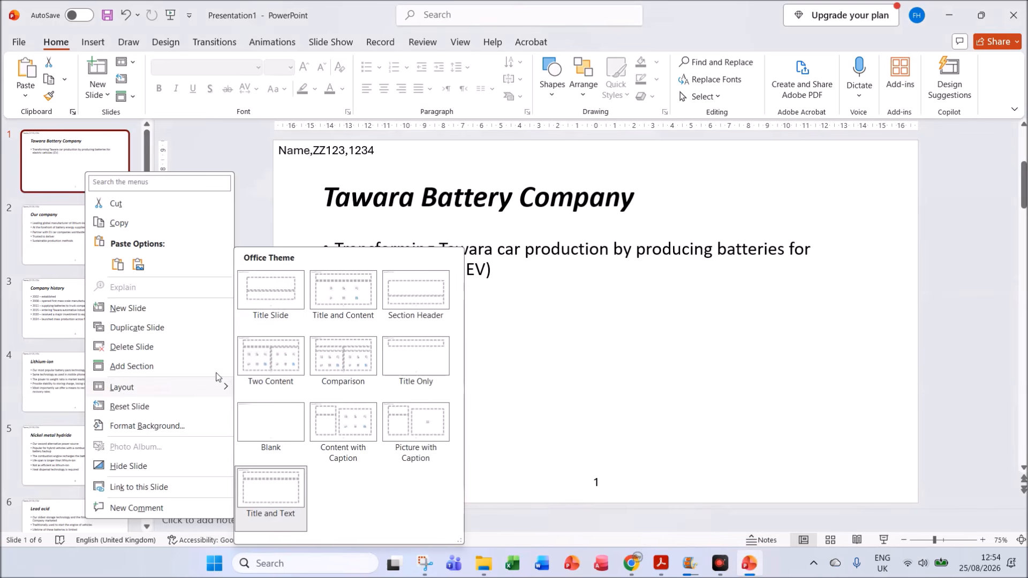
Step: Apply the Title Slide layout to the first slide, Tawara Battery Company
click(286, 297)
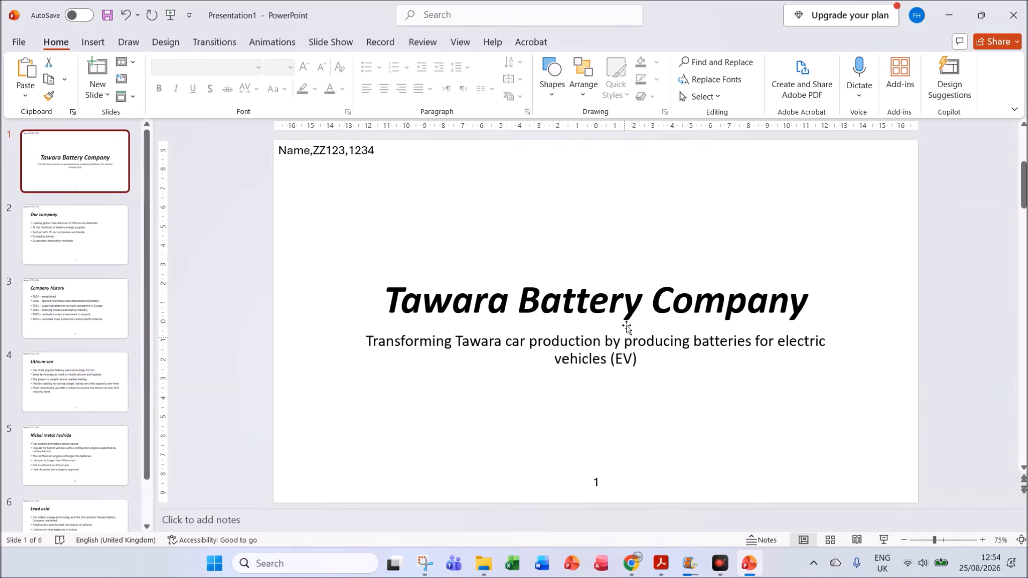
Step: Read question 23 in the Acrobat question paper and insert a Title and Content slide in PowerPoint after slide 6, Lead acid
click(660, 563)
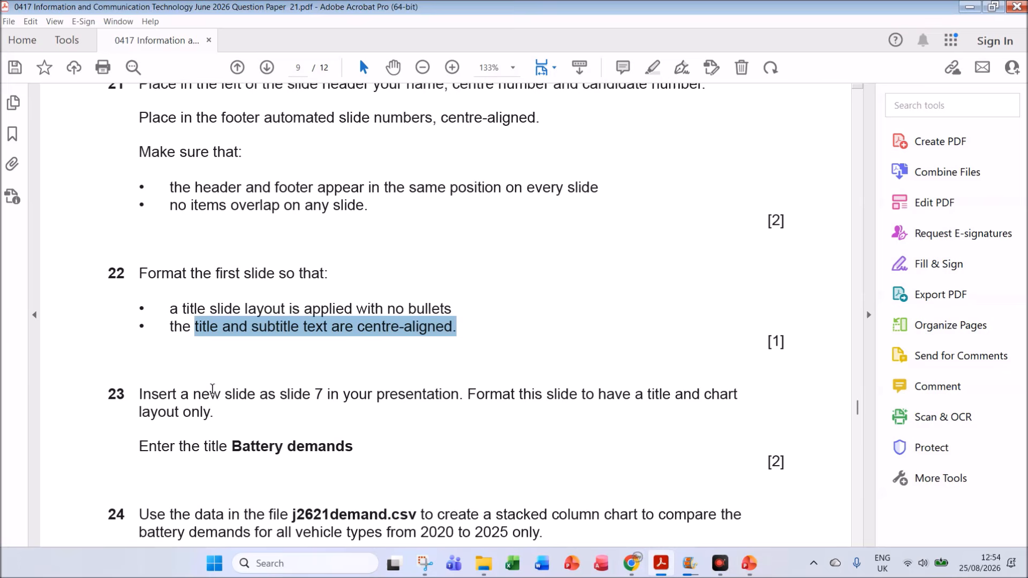
scroll(205, 330, down, 3)
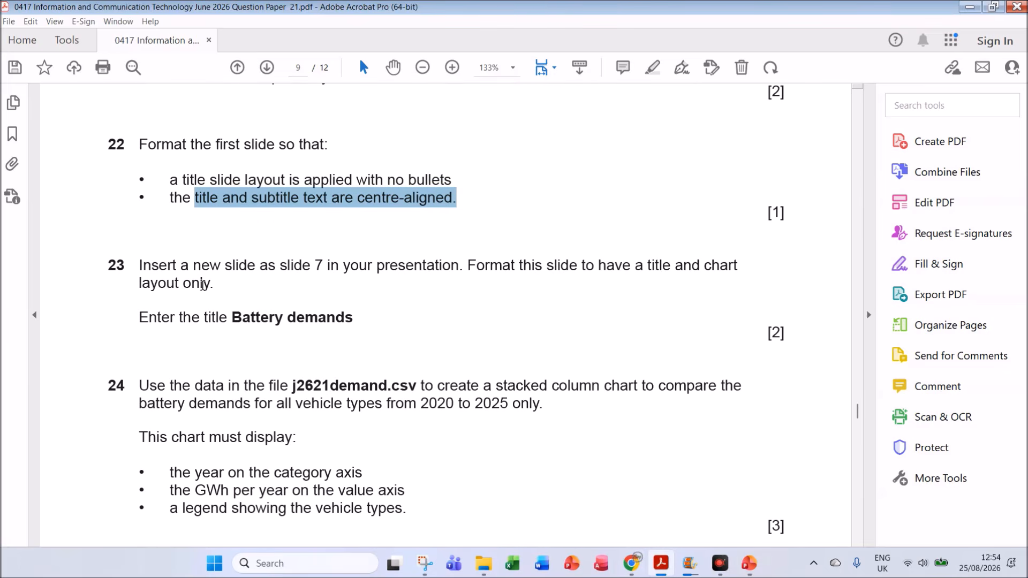
click(248, 272)
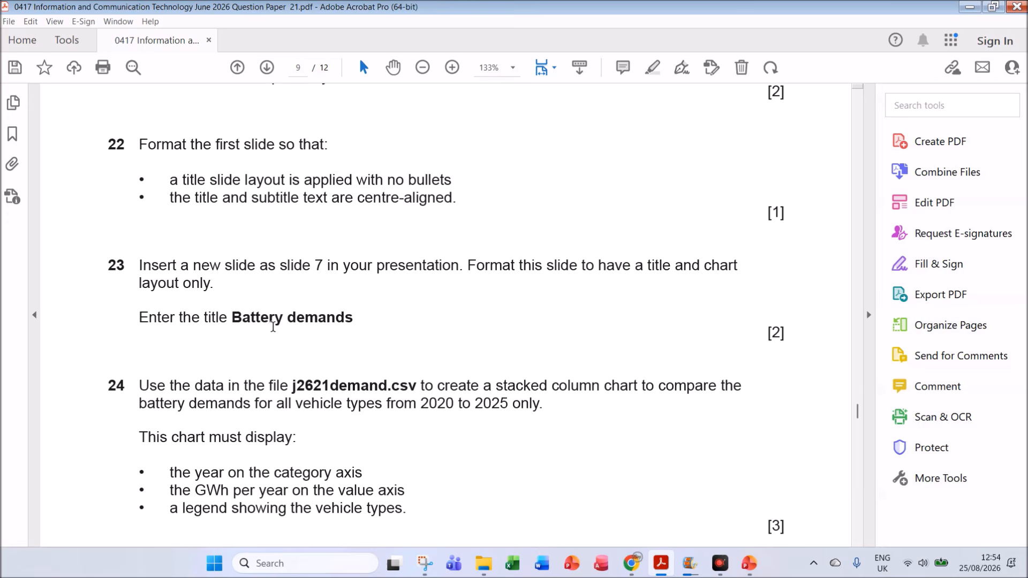
click(749, 563)
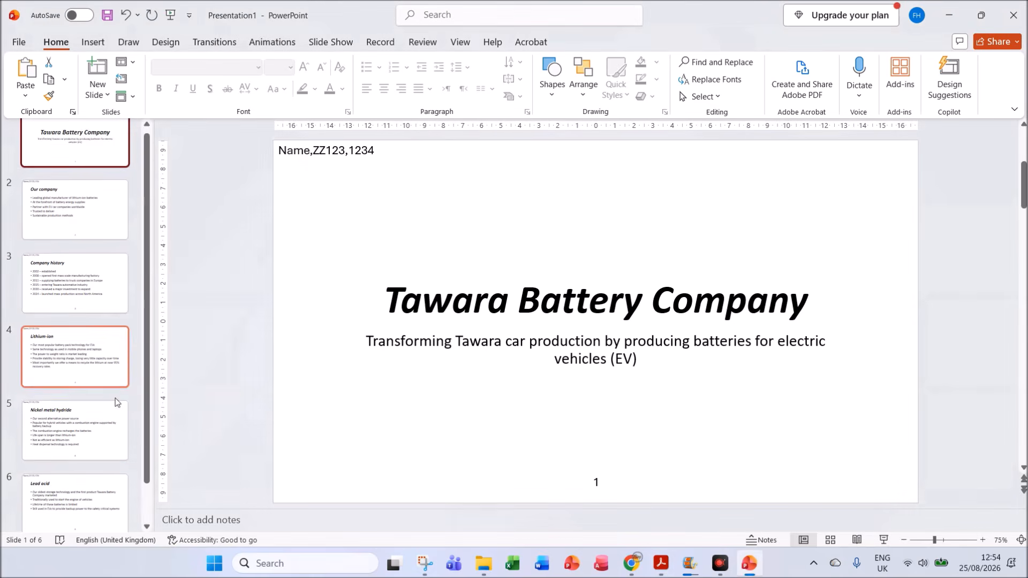
scroll(70, 364, down, 2)
click(69, 492)
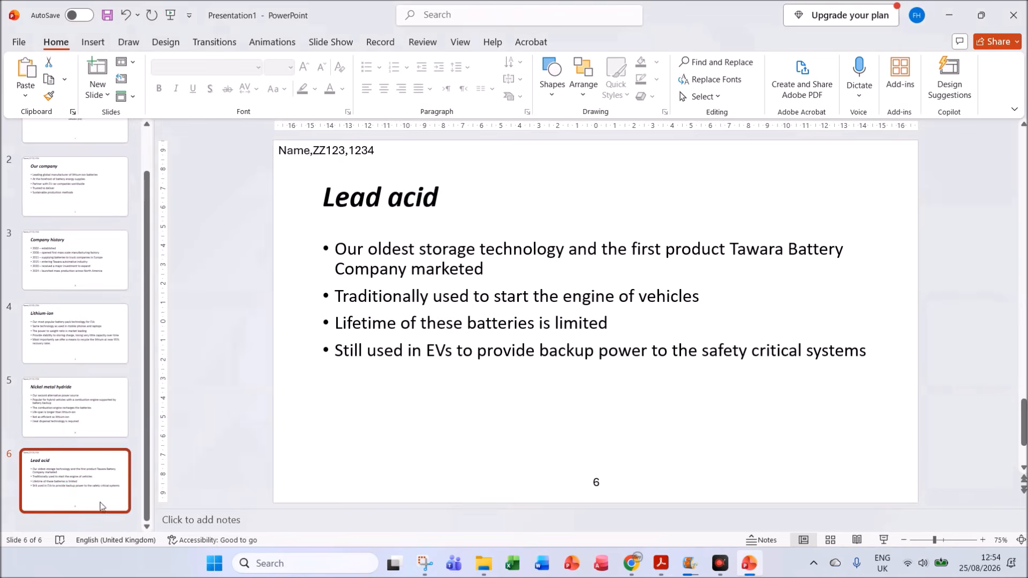
click(108, 93)
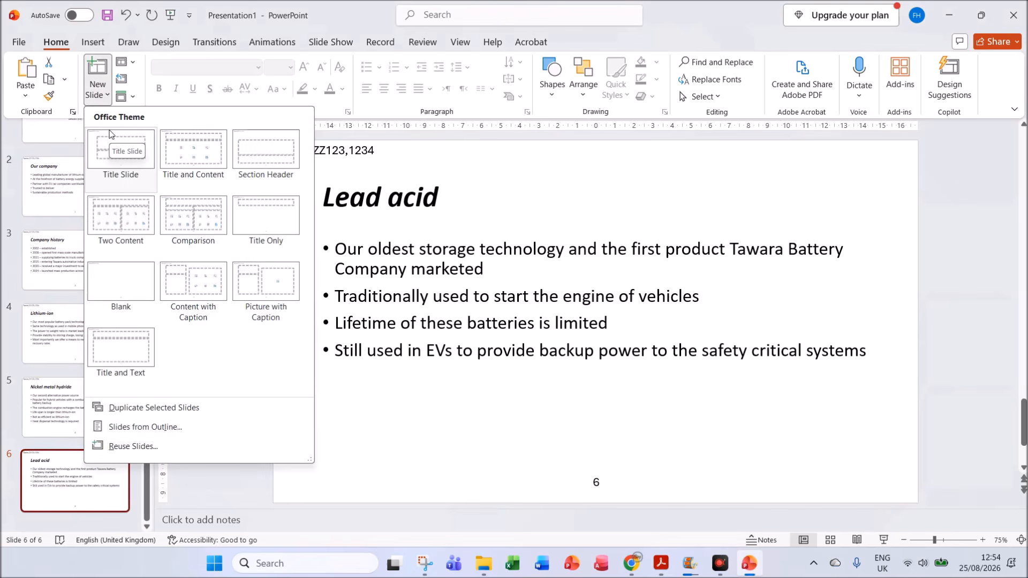
click(184, 156)
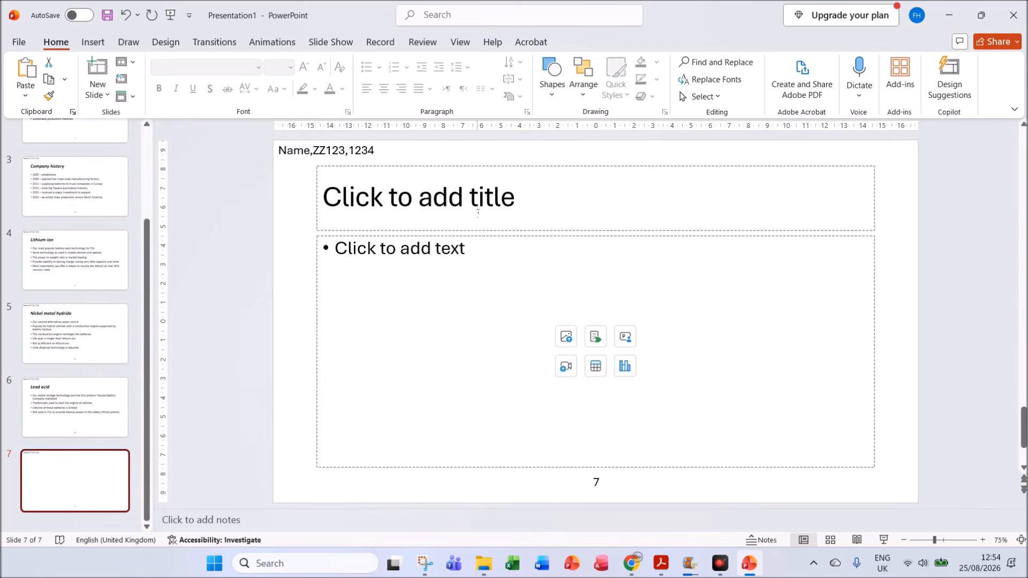
Step: Enter the title "Battery demands" on slide 7, checking the wording in the question paper
click(478, 207)
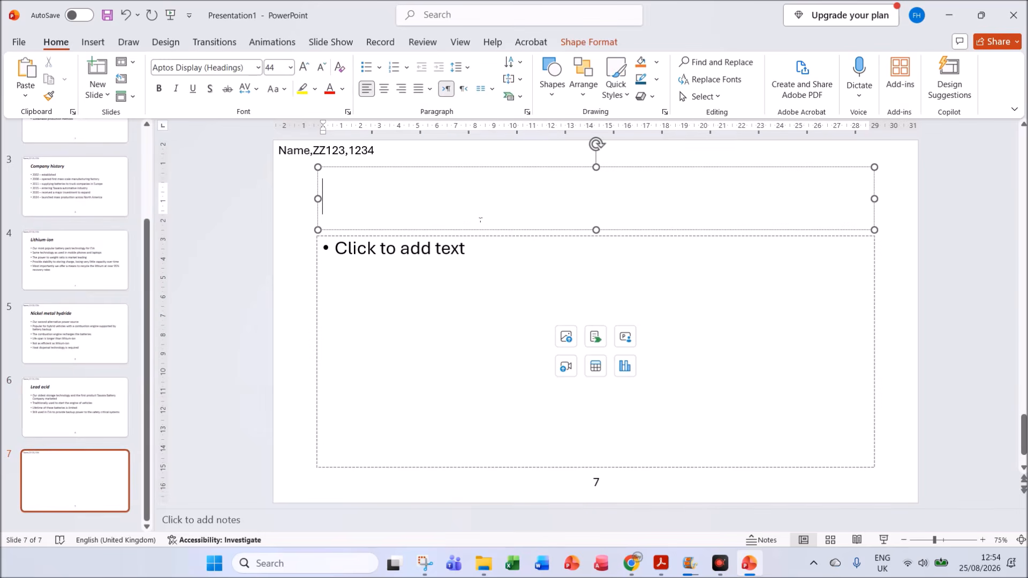
click(661, 563)
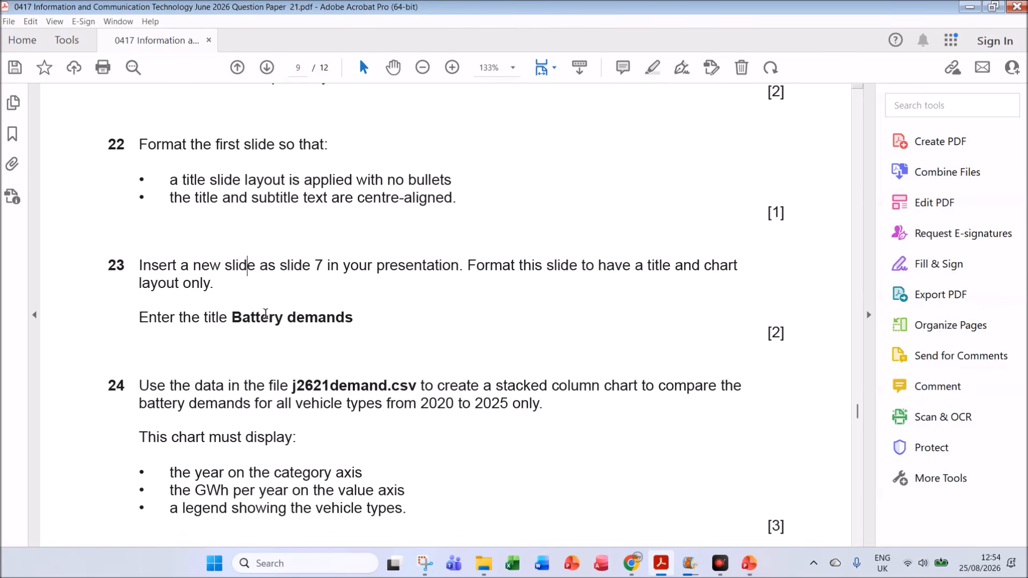
click(749, 563)
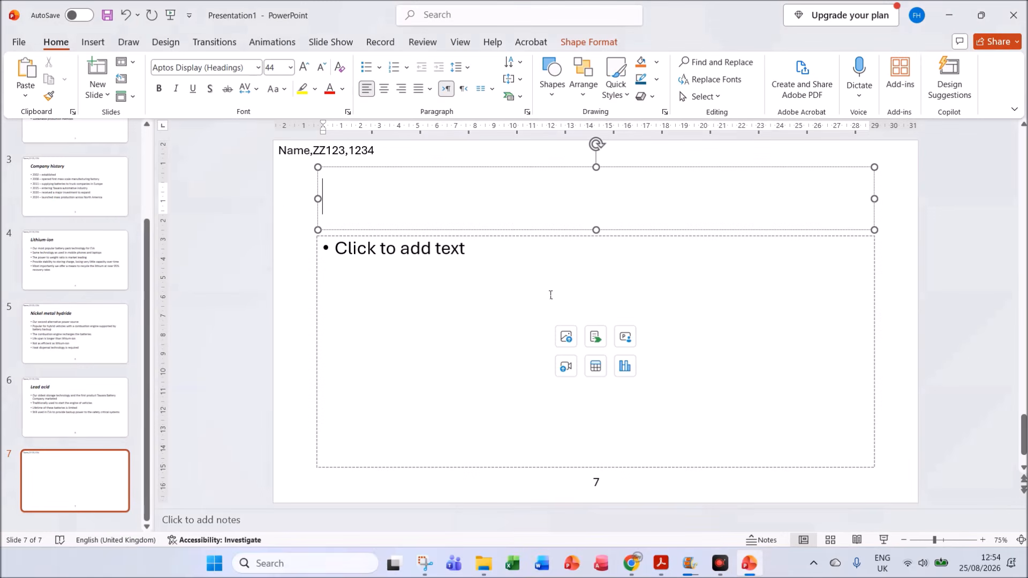
text(B)
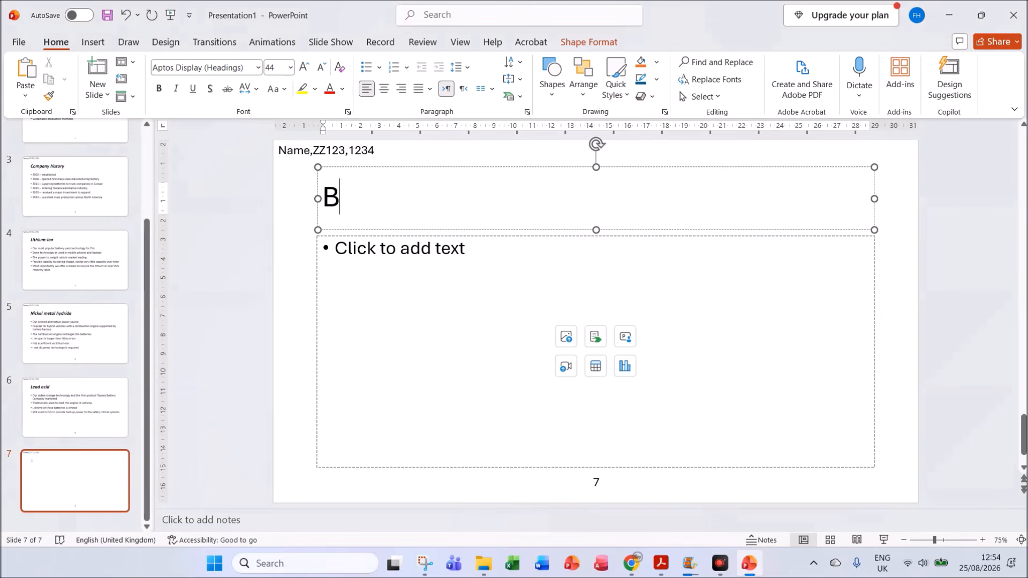
text(attery )
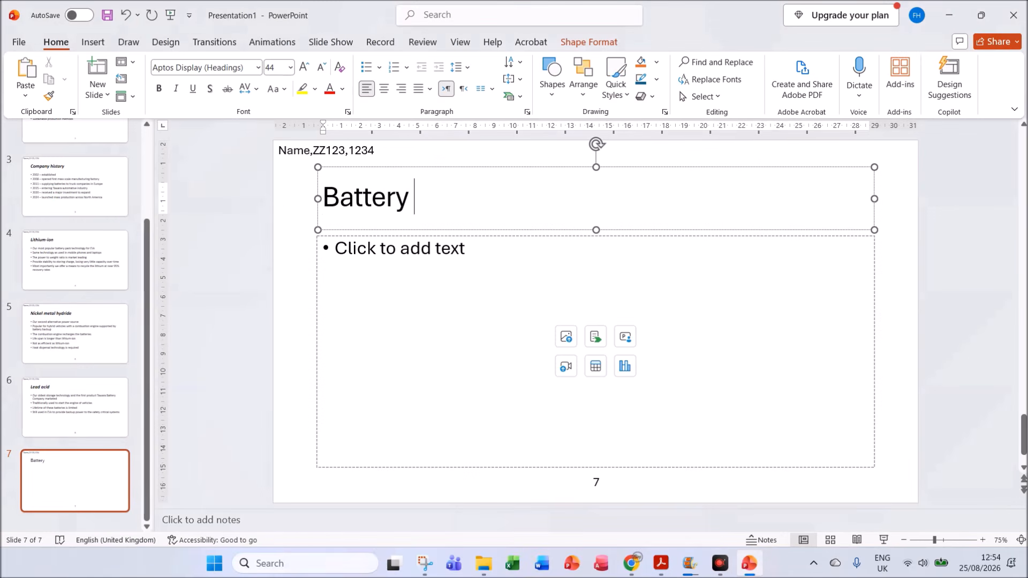
text(demands)
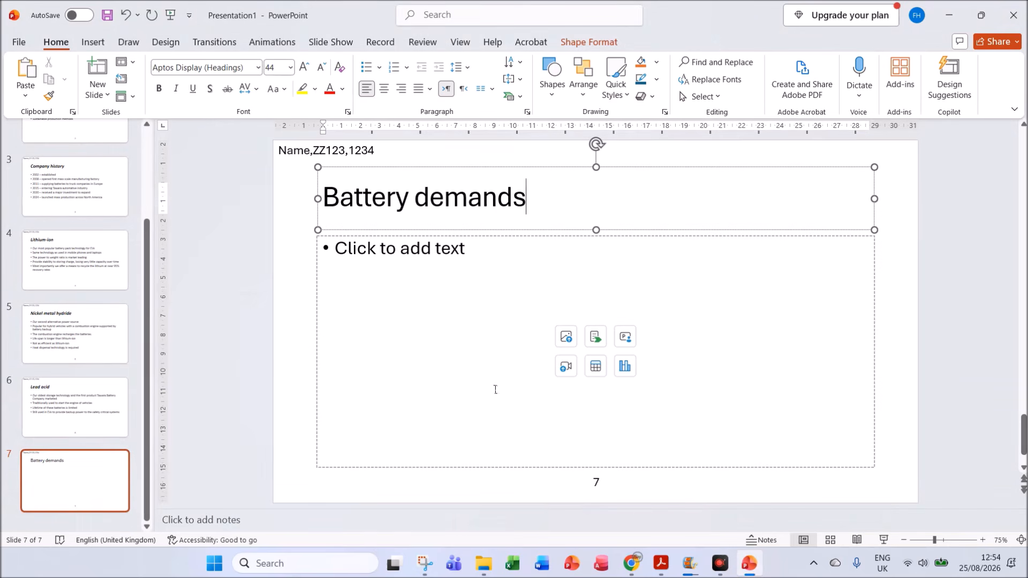
Step: Read question 24 in the Acrobat question paper and open j2621demand.csv from the June 2026 P21 folder in Excel, dismissing the data loss warning
click(660, 563)
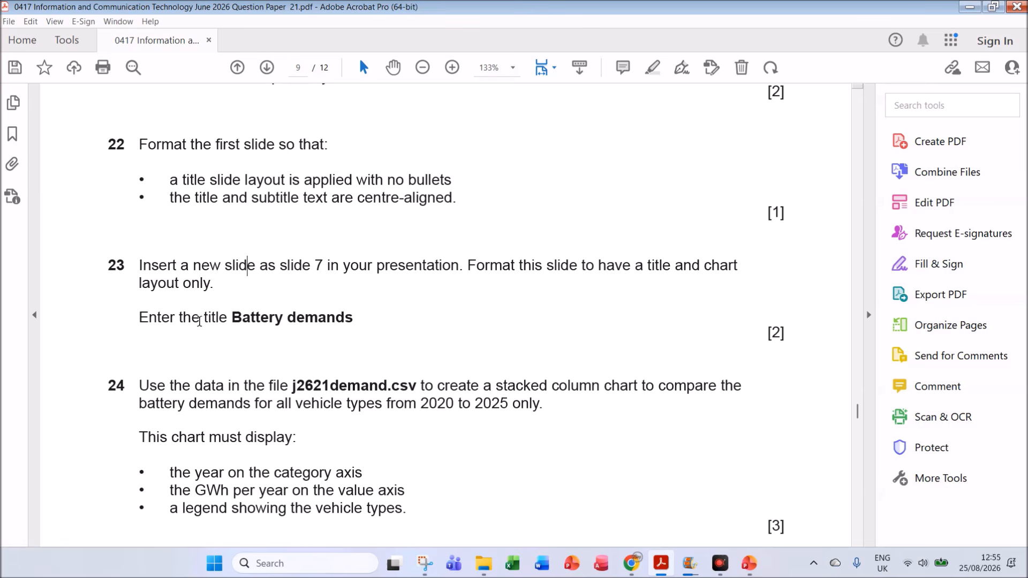
scroll(353, 414, down, 2)
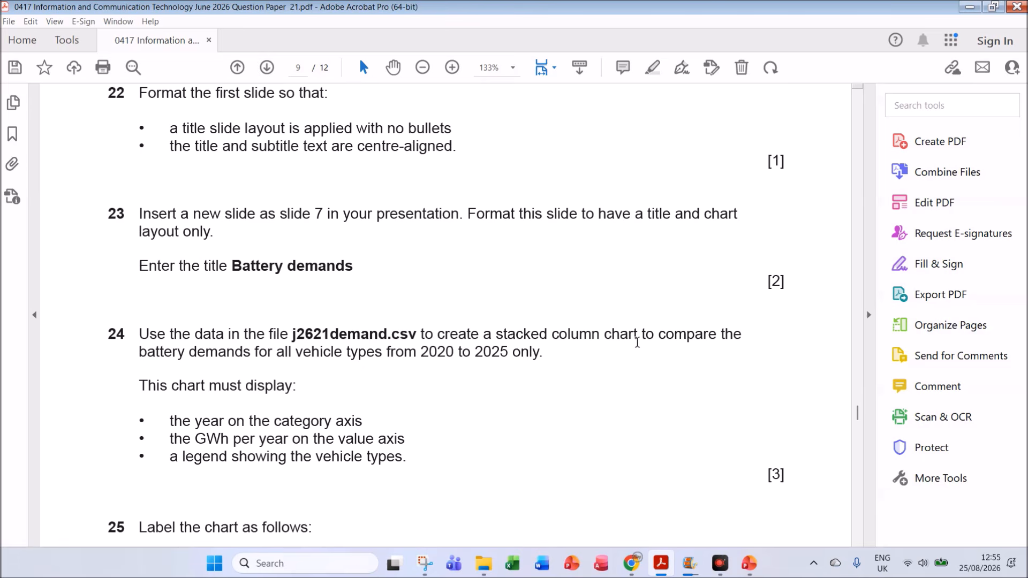
click(483, 563)
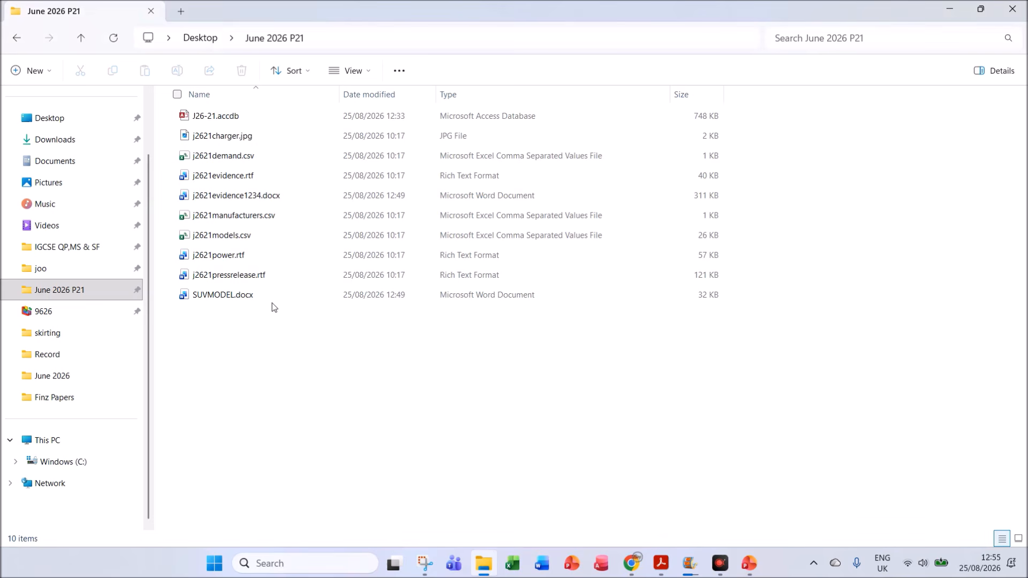
double_click(228, 156)
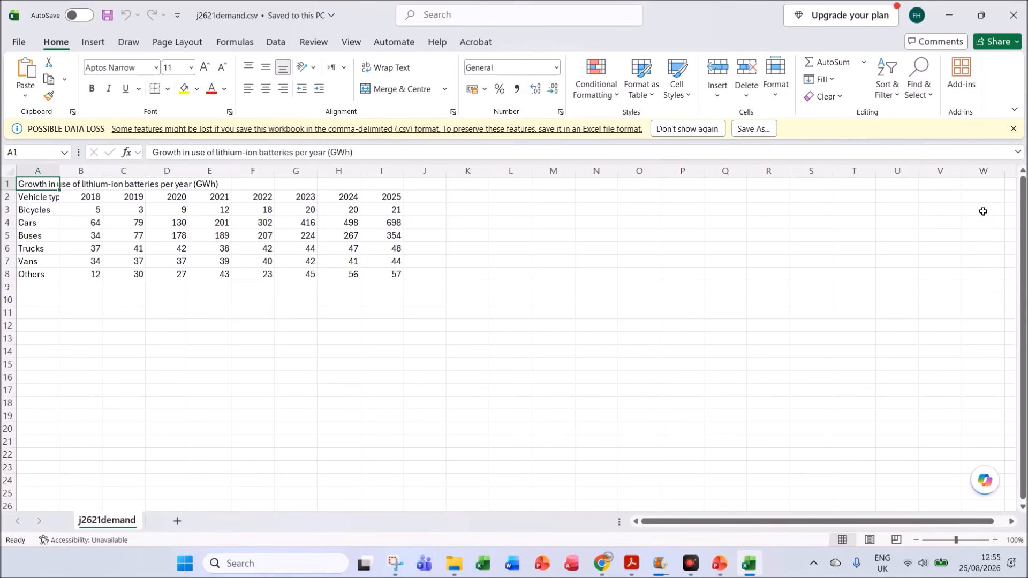
click(1012, 129)
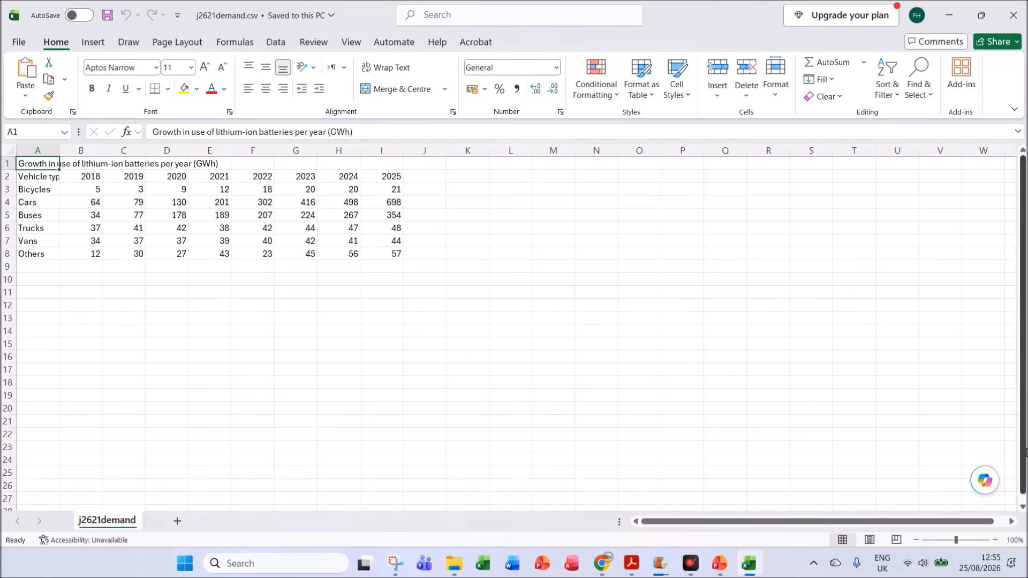
Step: Enlarge the sheet to 150% and autofit the width of all columns to their contents
click(996, 541)
click(995, 540)
click(996, 540)
click(996, 541)
click(996, 541)
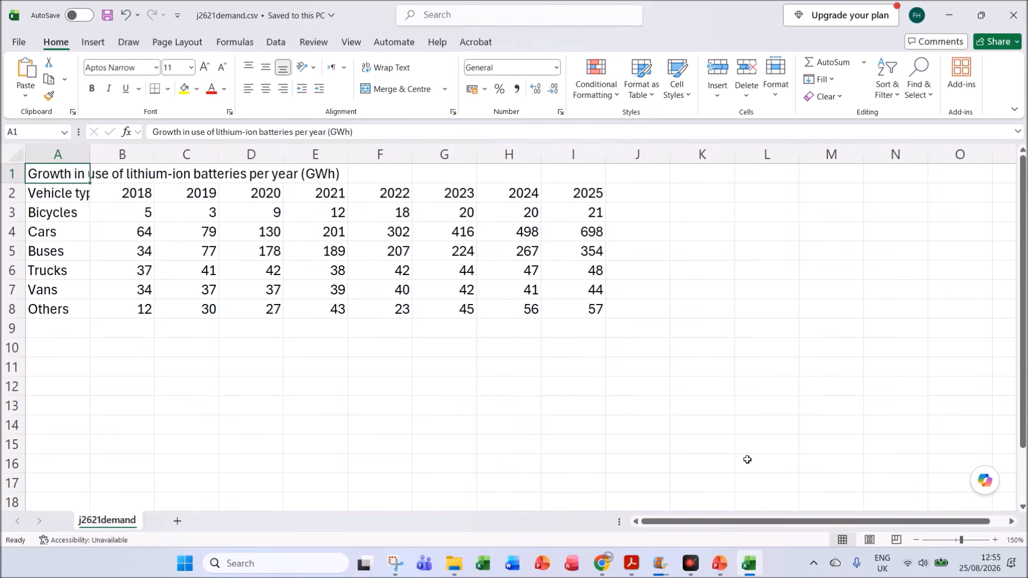
click(15, 155)
drag(92, 153, 92, 153)
double_click(92, 153)
click(291, 387)
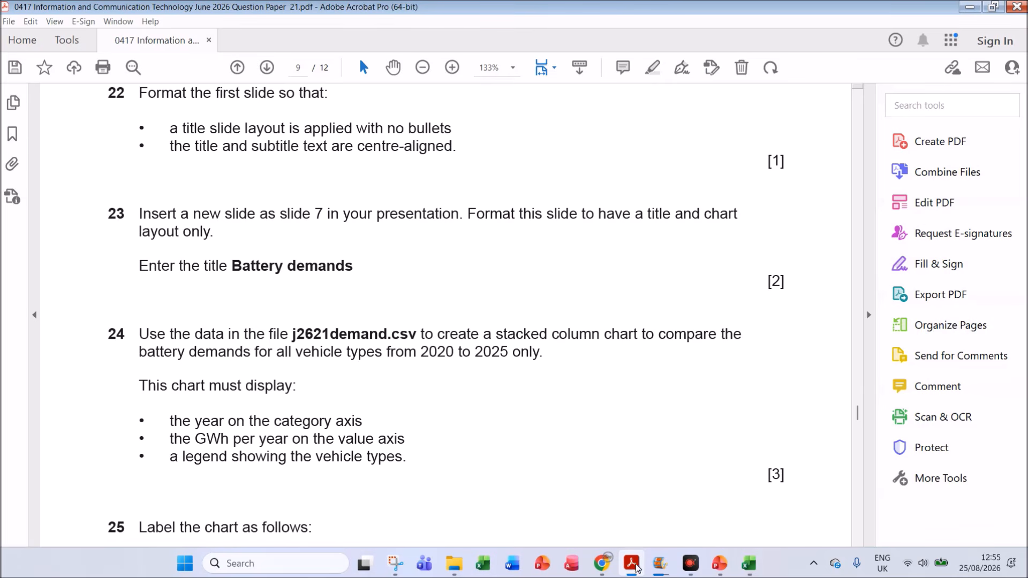
Step: Insert a 2D Stacked Column chart from the vehicle types in A3:A8 and the 2020 to 2025 values in D3:I8
click(631, 563)
key(alt+Tab)
drag(88, 213, 84, 306)
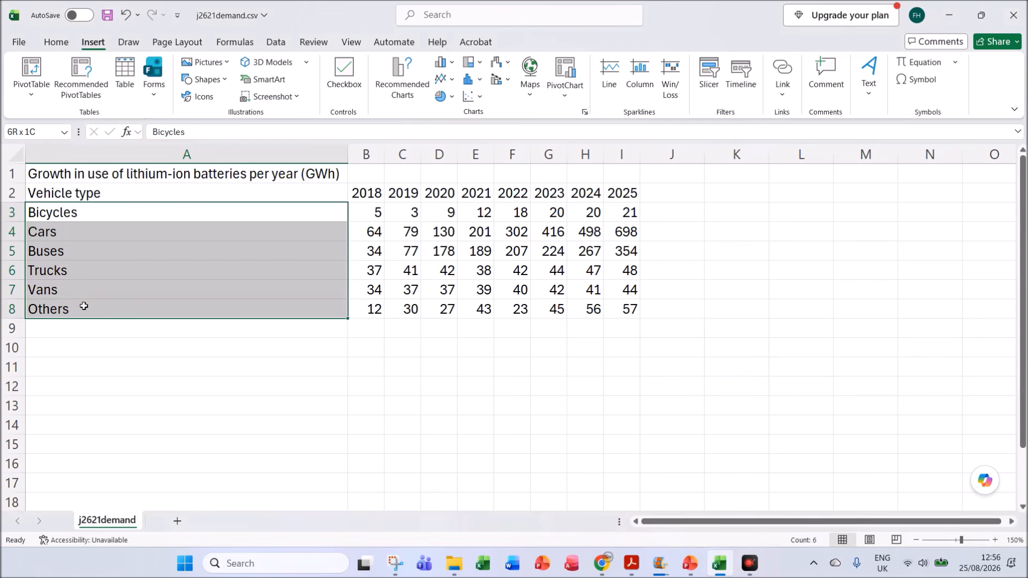
drag(84, 305, 84, 306)
drag(445, 213, 617, 306)
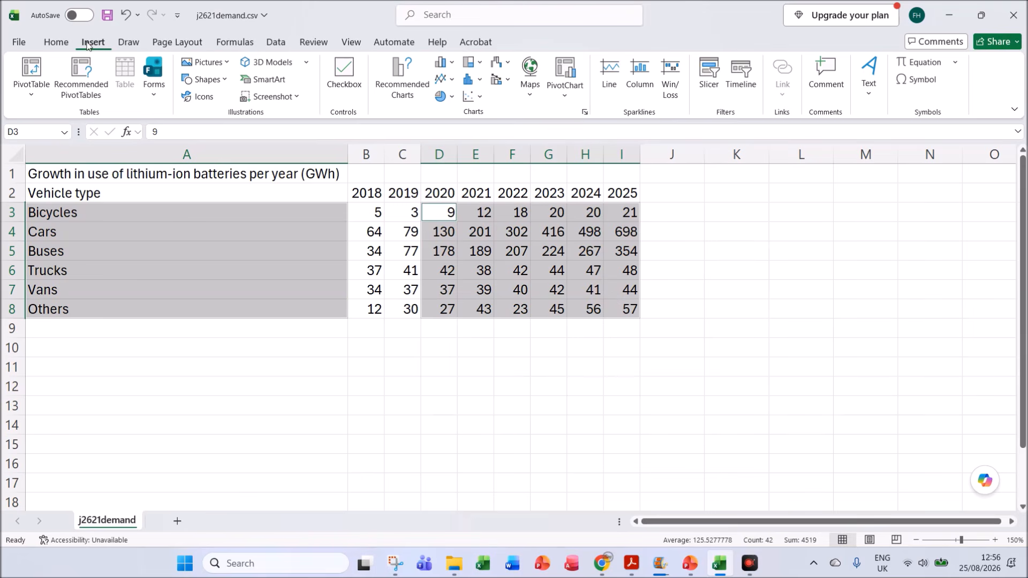
click(444, 63)
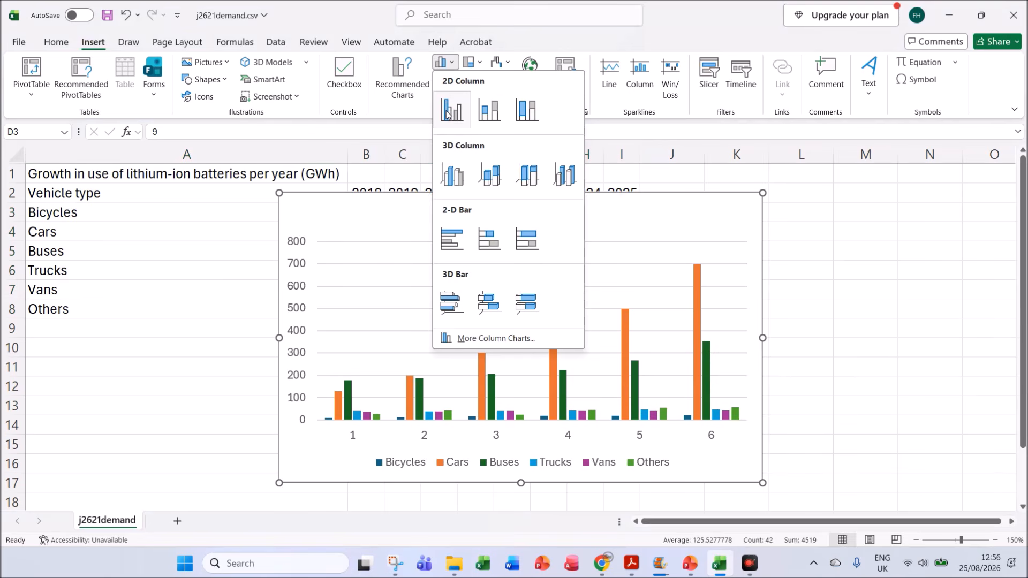
click(493, 114)
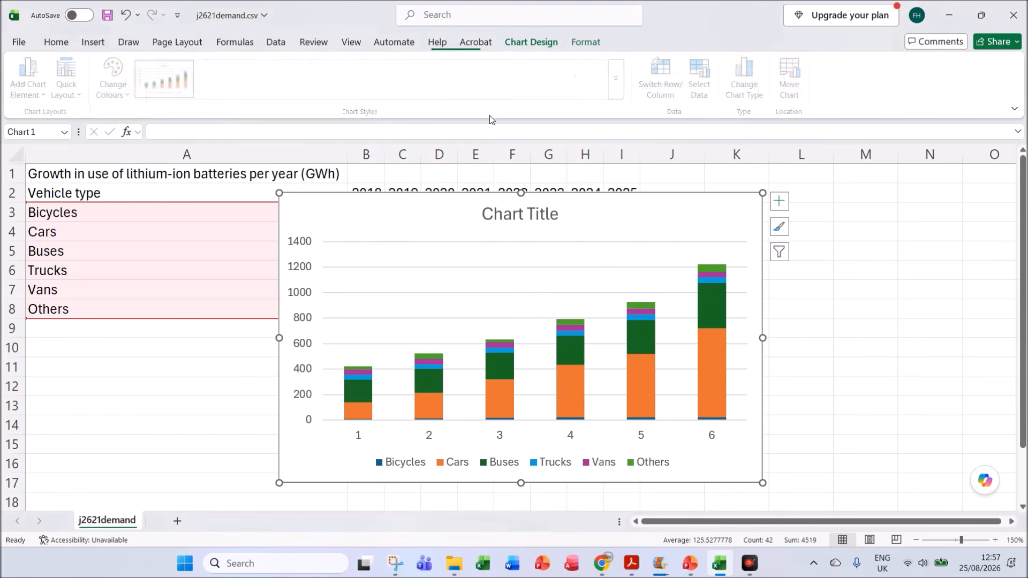
drag(617, 219, 668, 221)
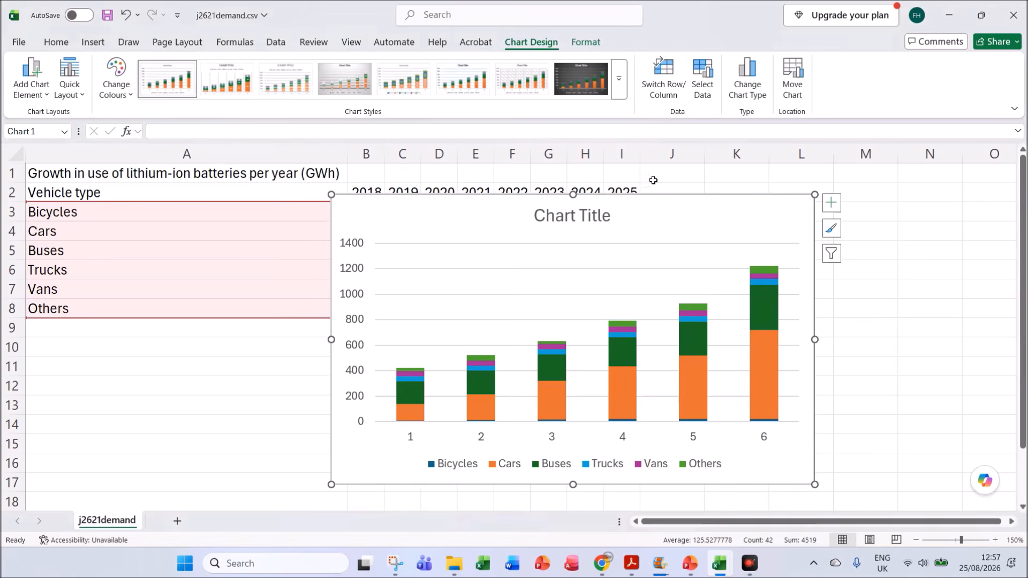
Step: Read the chart requirements in questions 24 and 25 of the Acrobat question paper and return to the Excel chart
click(628, 550)
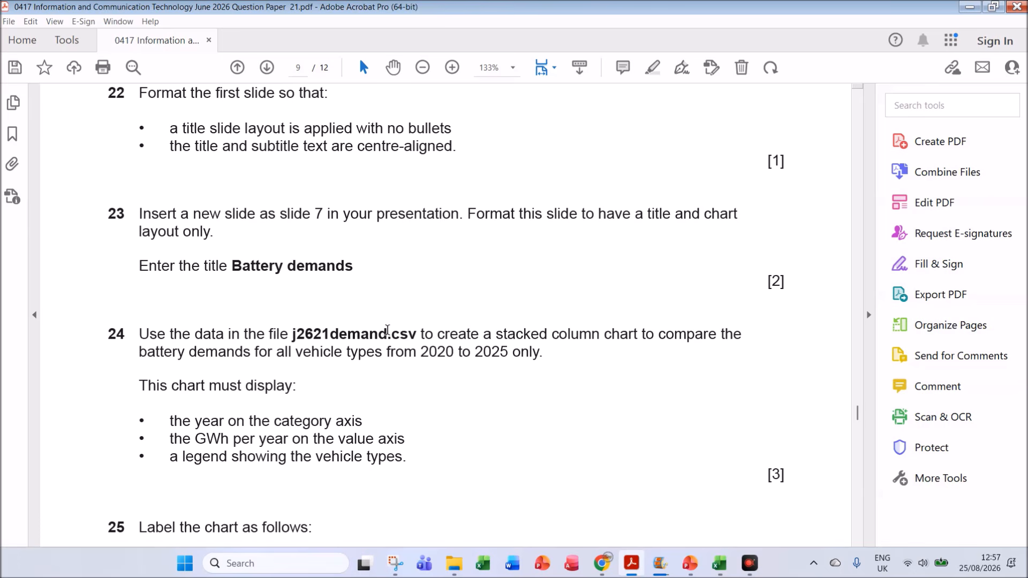
scroll(471, 339, down, 3)
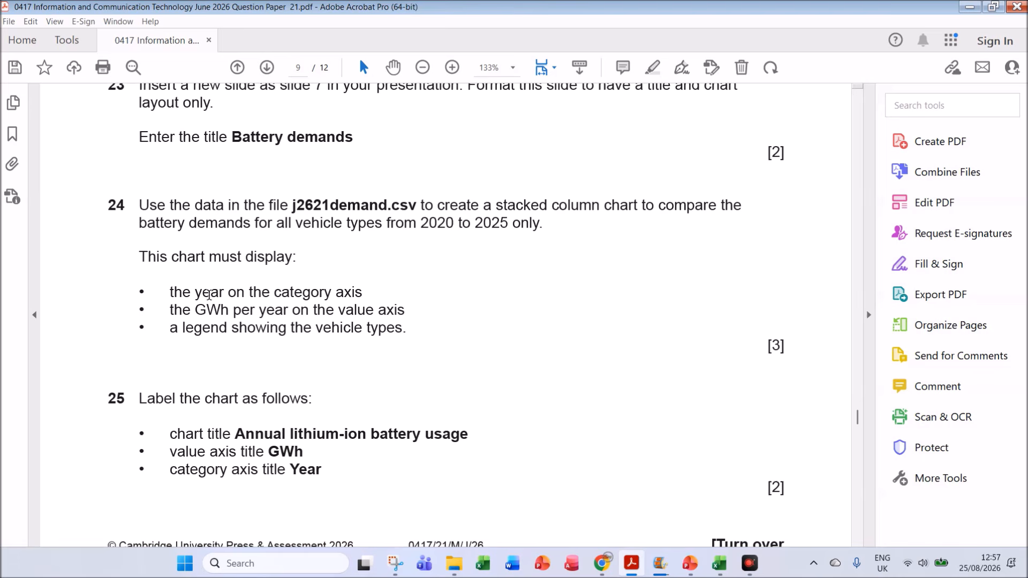
click(720, 563)
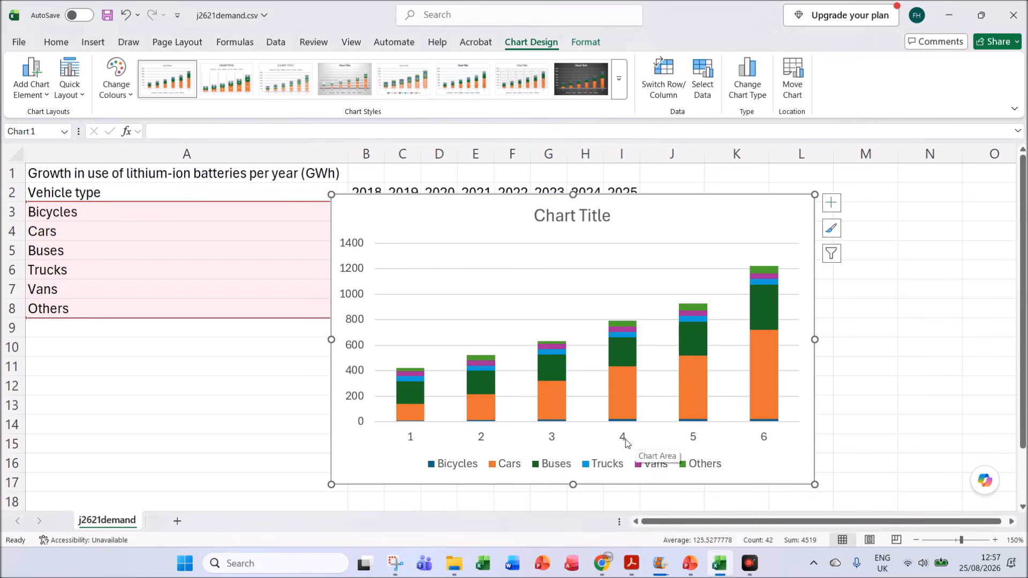
Step: Set the chart's horizontal category axis labels to the years 2020 to 2025 in cells D2:I2
click(550, 440)
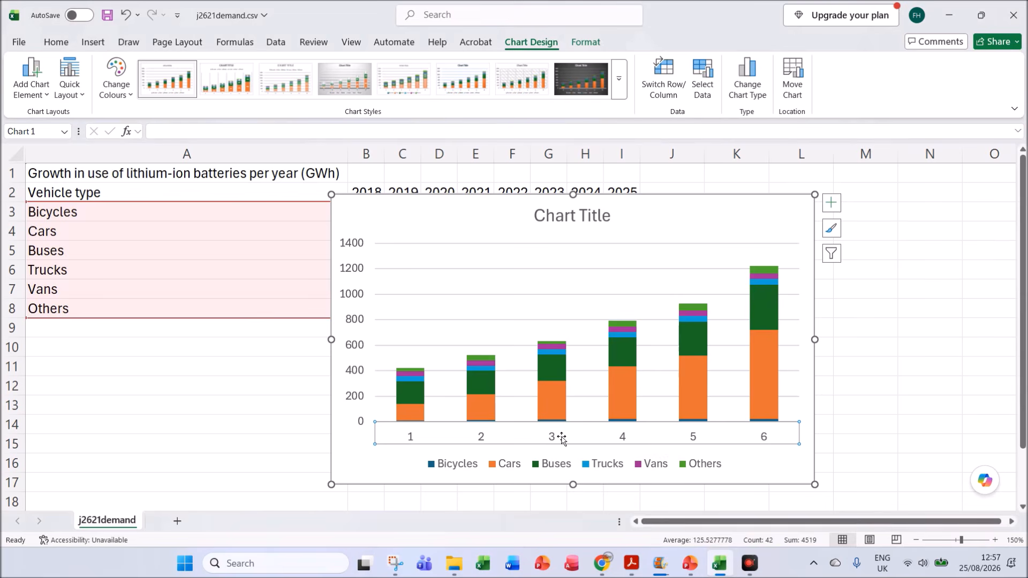
right_click(552, 440)
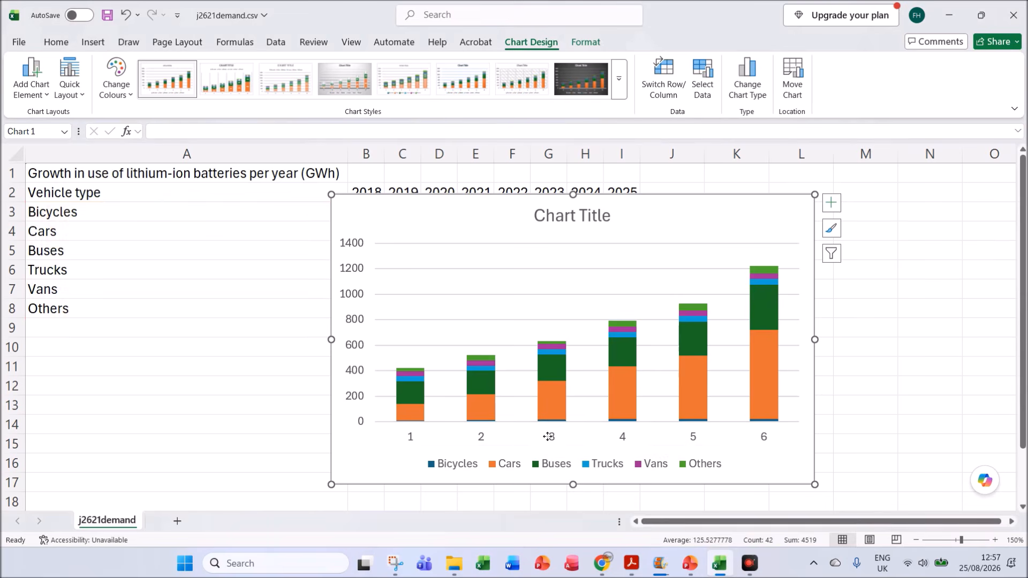
click(764, 436)
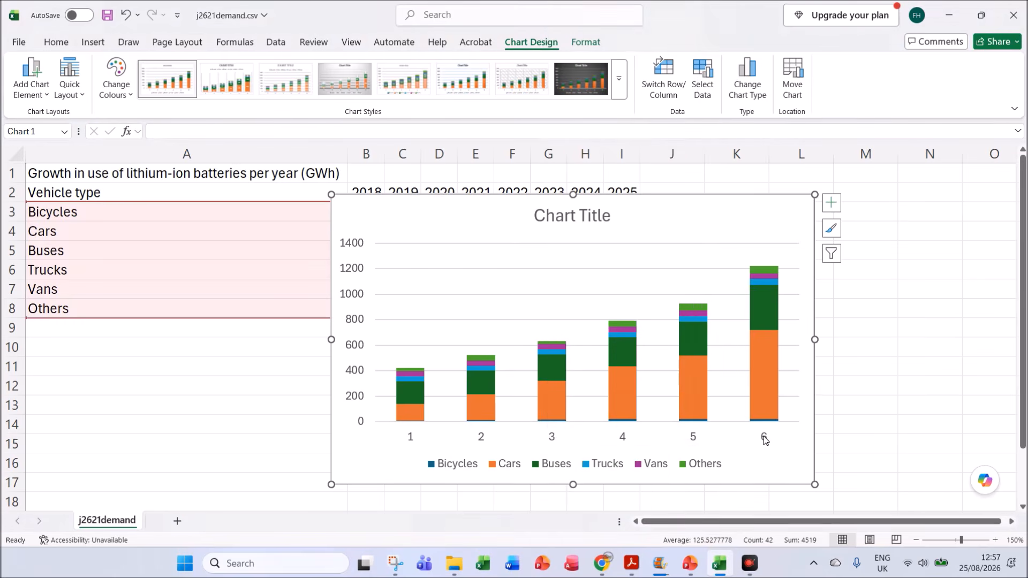
right_click(766, 440)
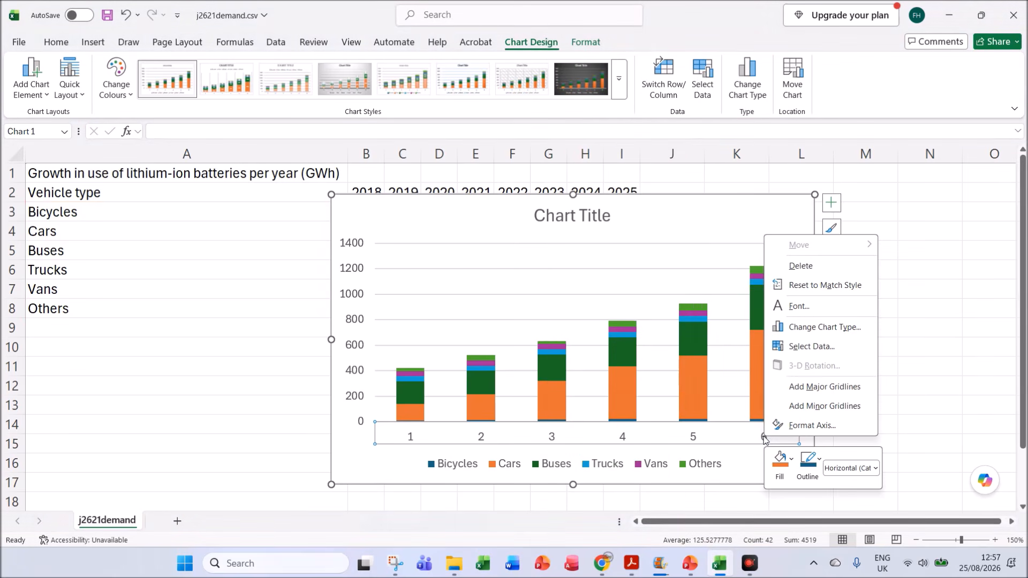
click(799, 346)
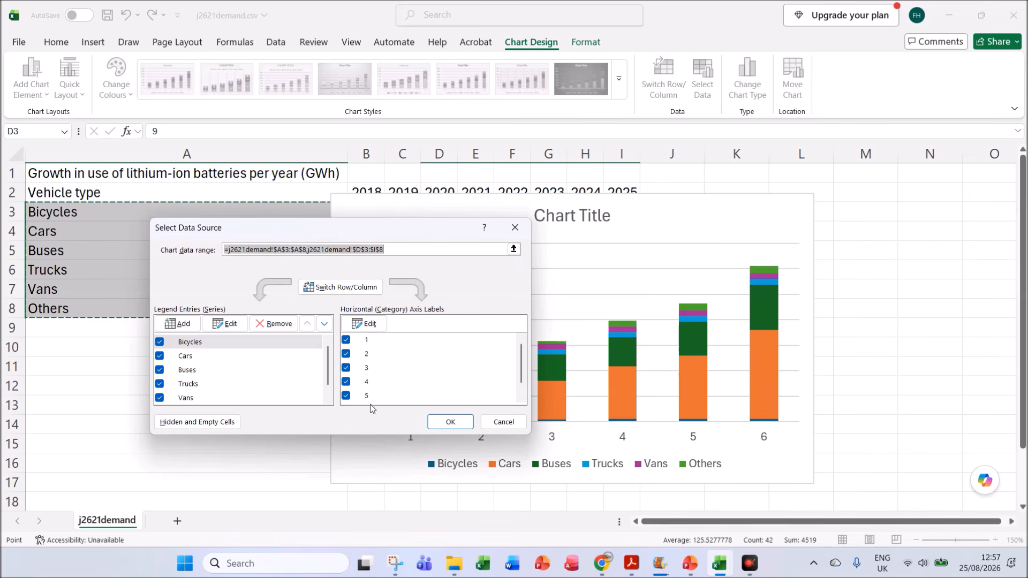
click(377, 328)
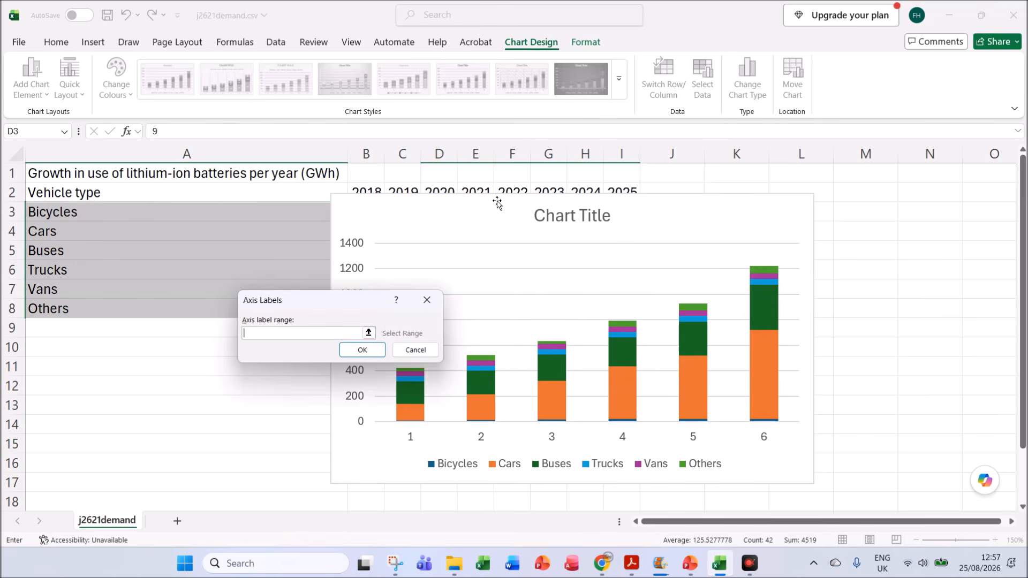
drag(439, 191, 624, 212)
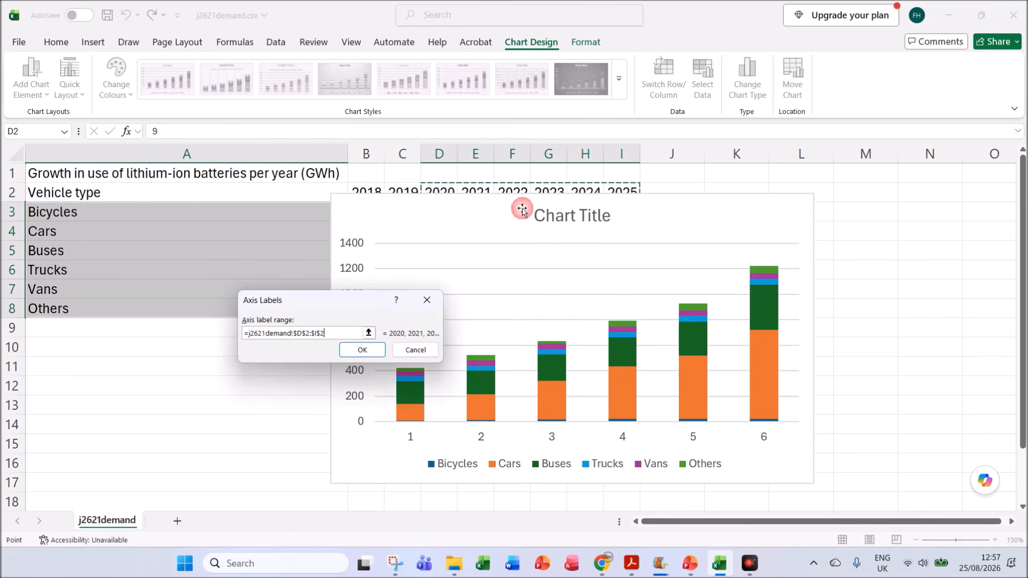
click(362, 350)
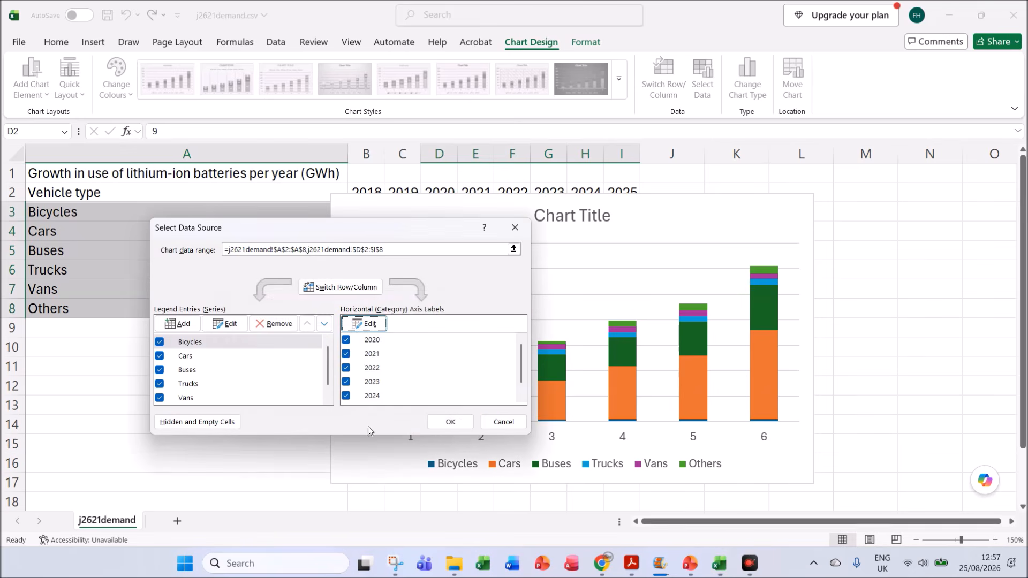
click(450, 421)
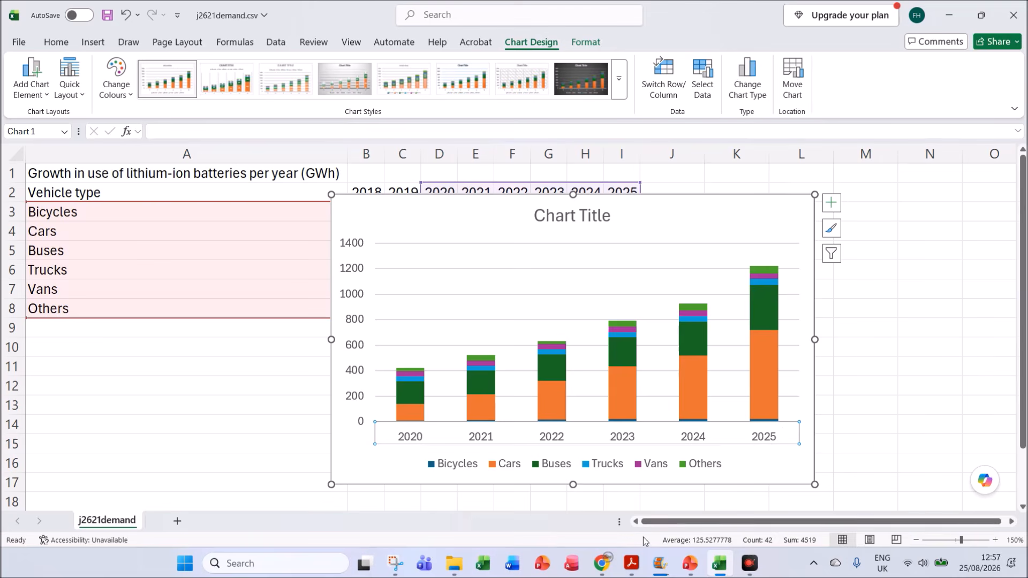
Step: Recheck the axis and legend requirements of question 24 in Acrobat, and compare them with the legend of the Excel chart
click(631, 563)
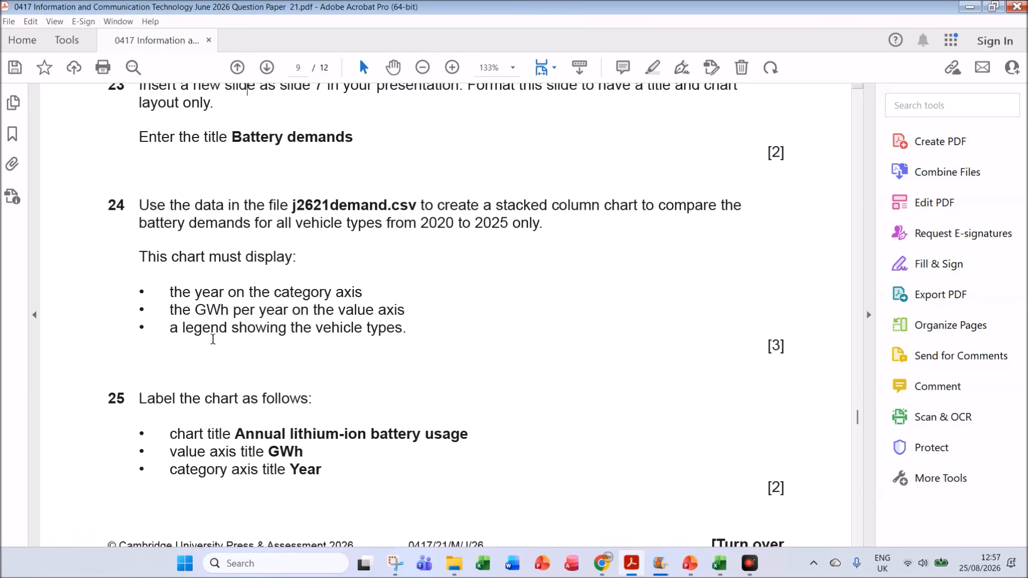
click(719, 563)
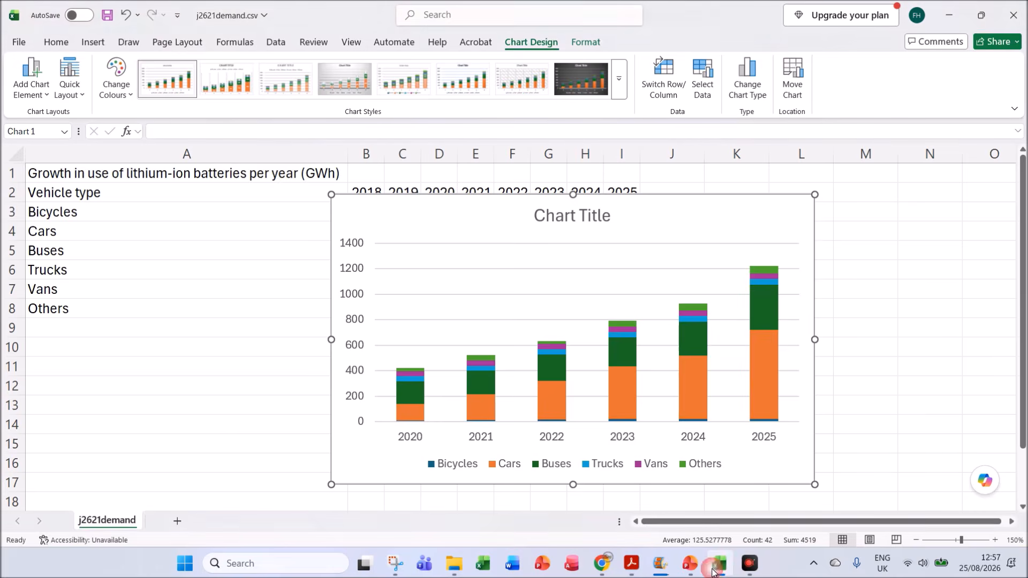
click(473, 464)
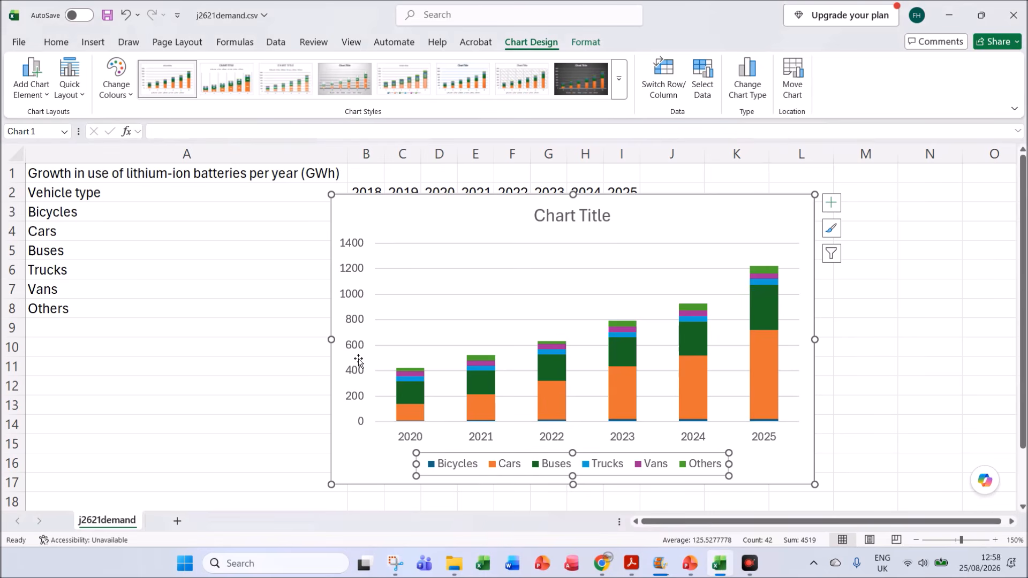
Step: Copy "Annual lithium-ion battery usage" from question 25 in Acrobat into the Excel chart's title and remove its bold formatting
click(632, 567)
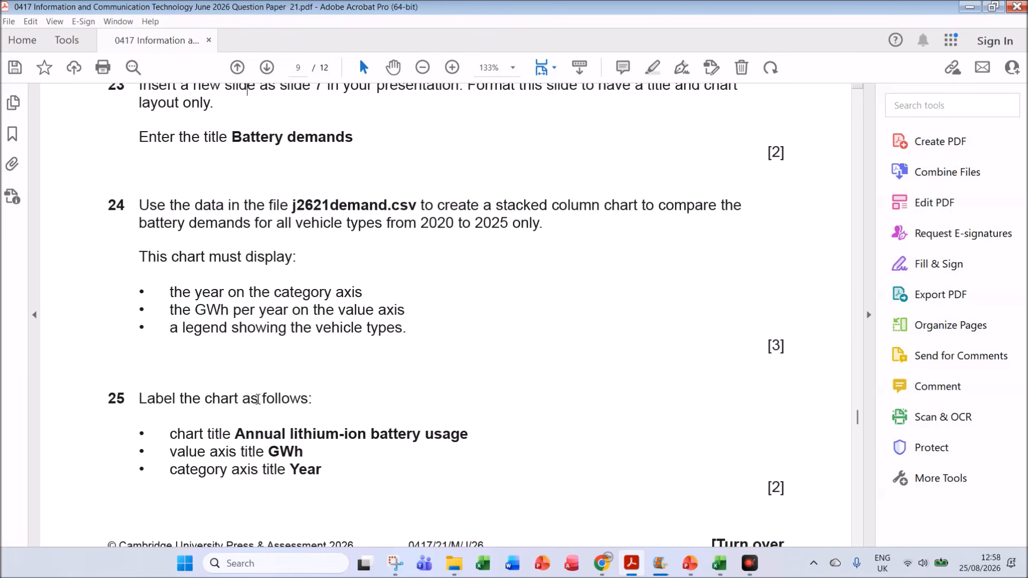
drag(235, 434, 459, 441)
key(ctrl+c)
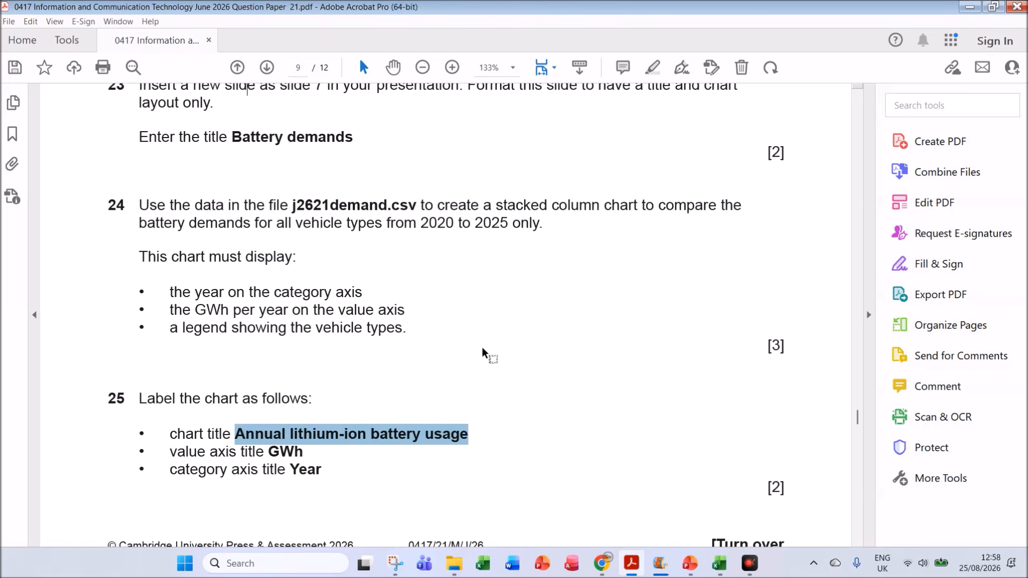
click(719, 563)
click(559, 217)
triple_click(603, 217)
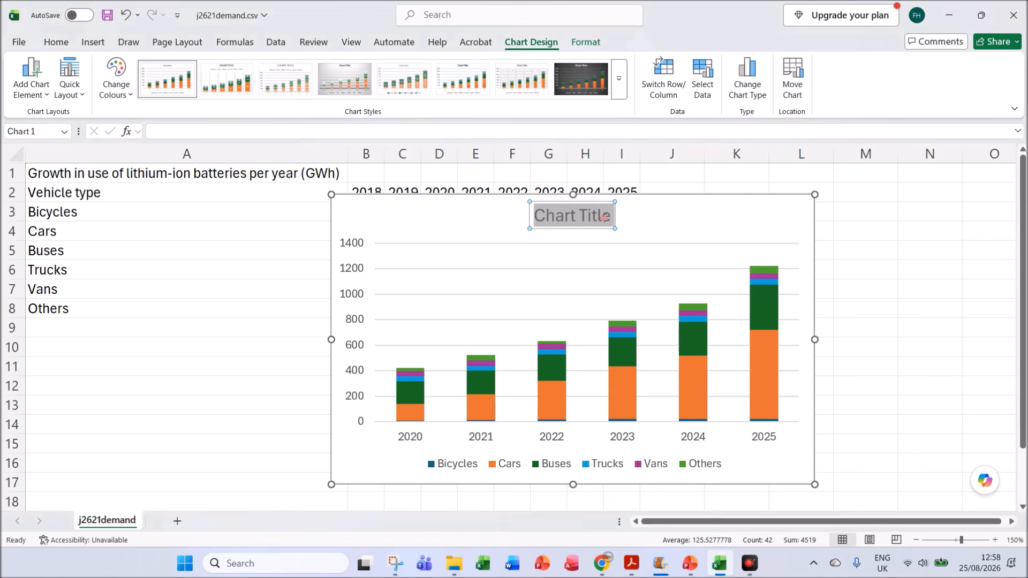
key(ctrl+v)
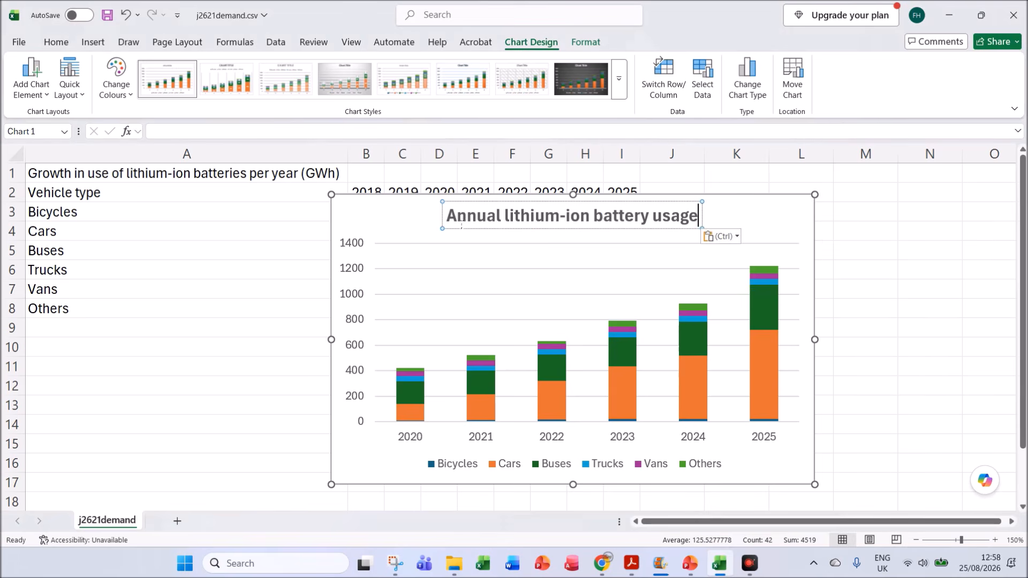
drag(446, 216, 695, 216)
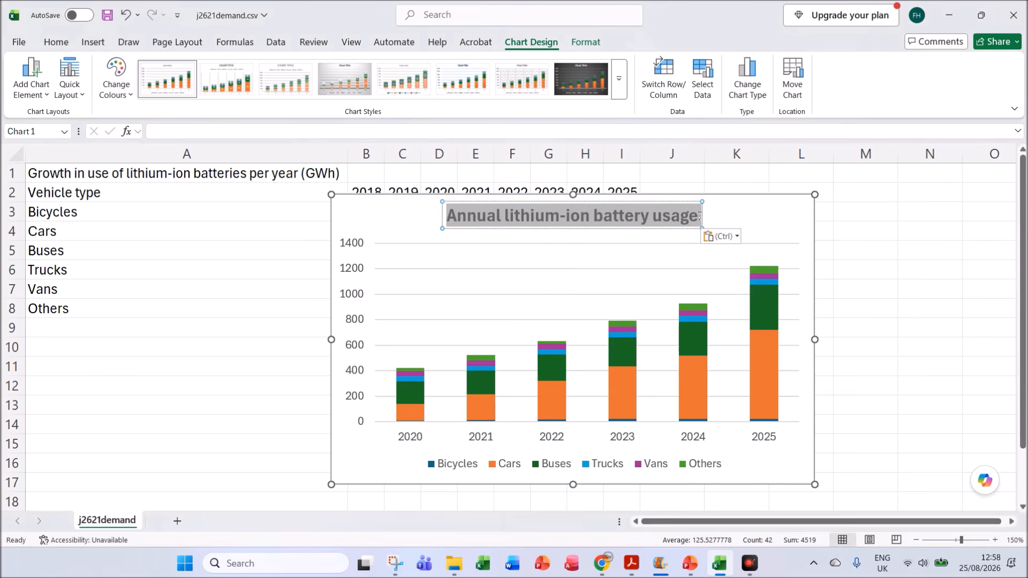
key(ctrl+b)
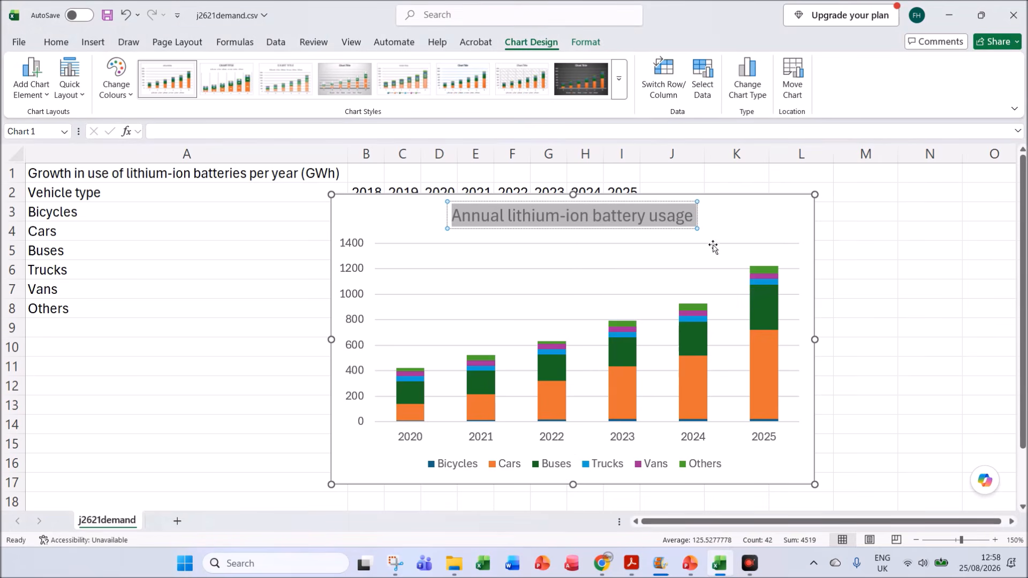
Step: Check the axis titles required by question 25 in the Acrobat question paper and return to the Excel chart
click(629, 563)
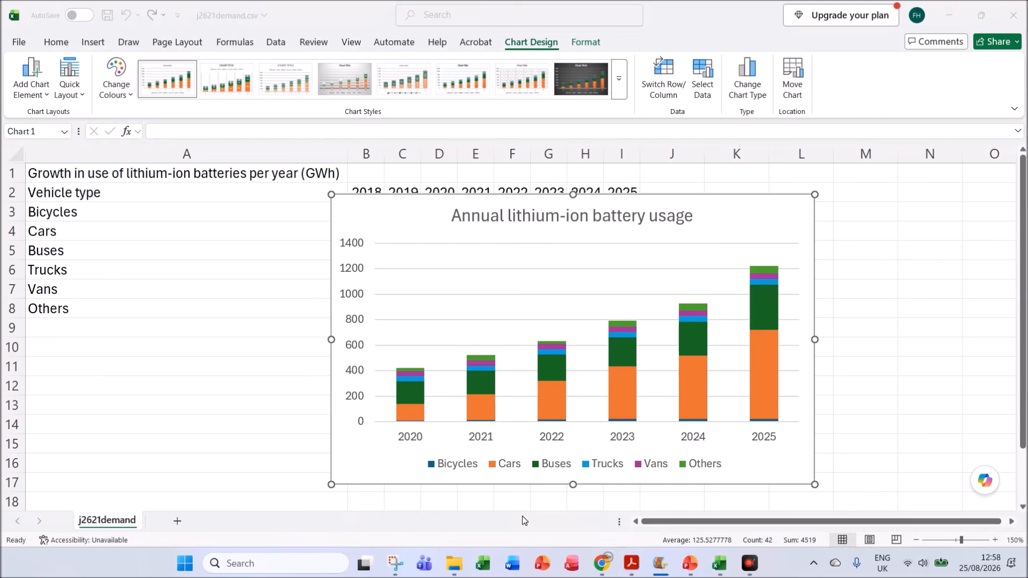
click(628, 565)
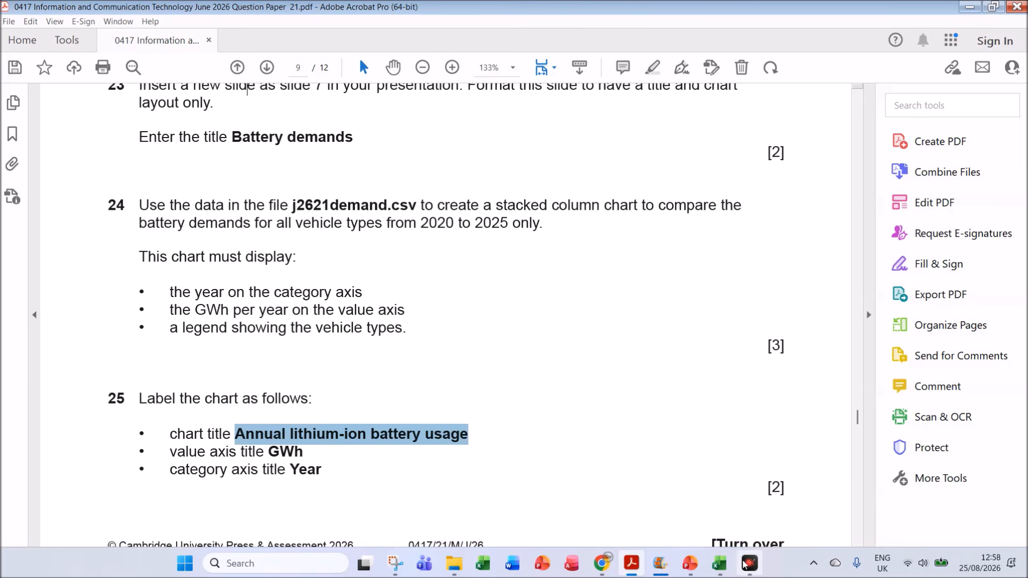
click(686, 564)
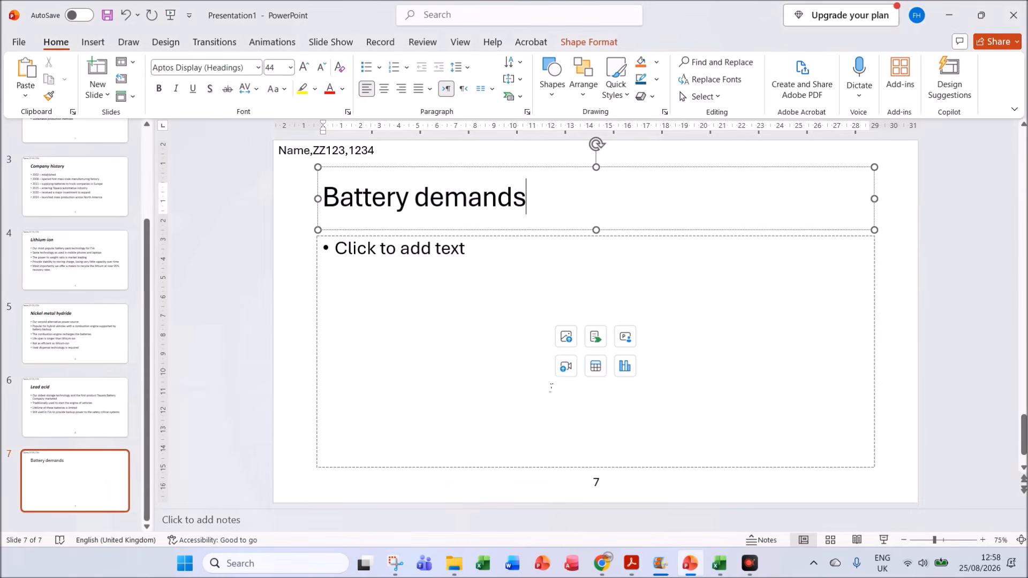
click(719, 563)
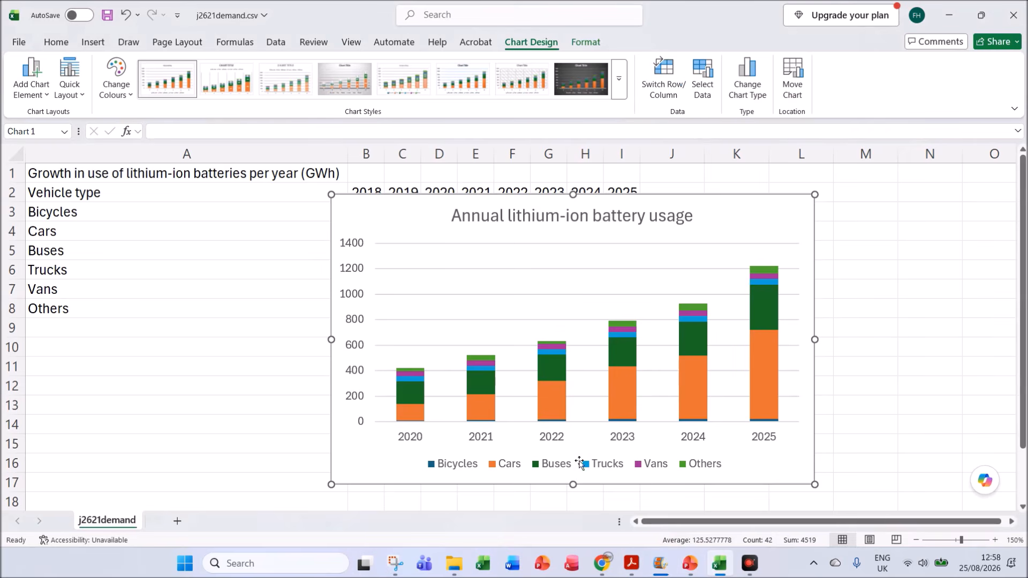
Step: Add axis titles to the chart, naming the value axis "GWh" and the category axis "Year"
click(805, 224)
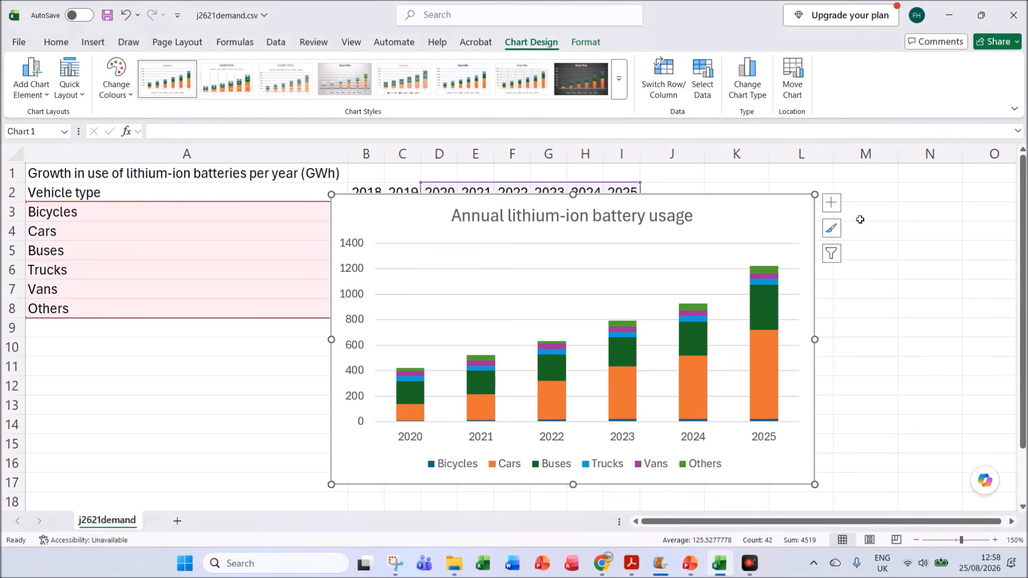
click(831, 203)
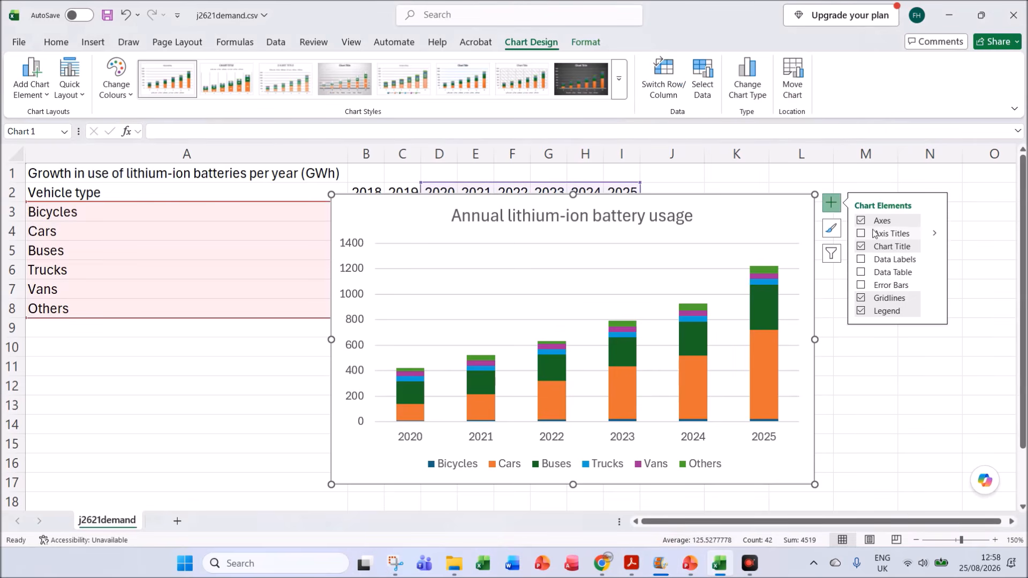
click(879, 234)
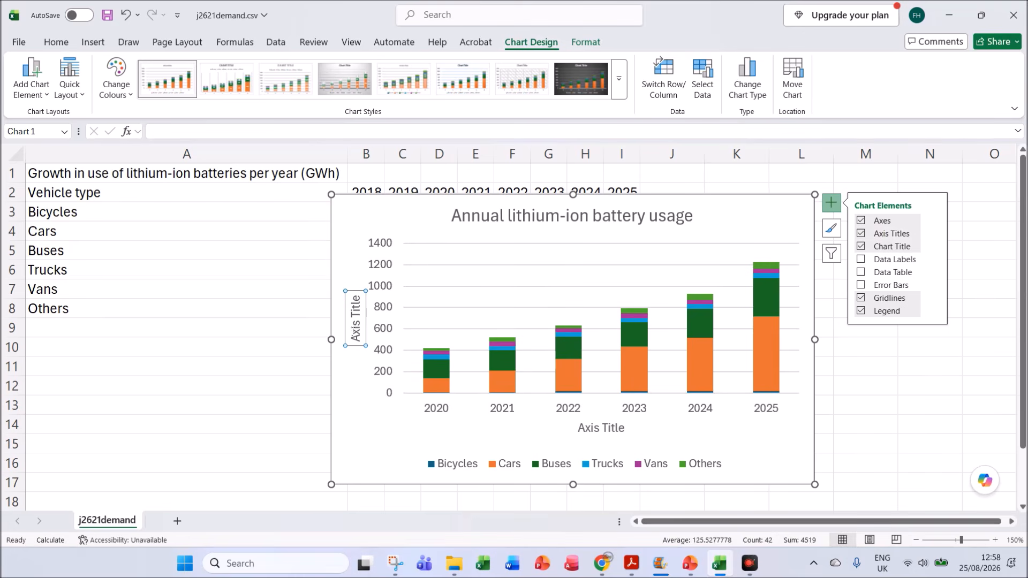
drag(354, 330, 361, 290)
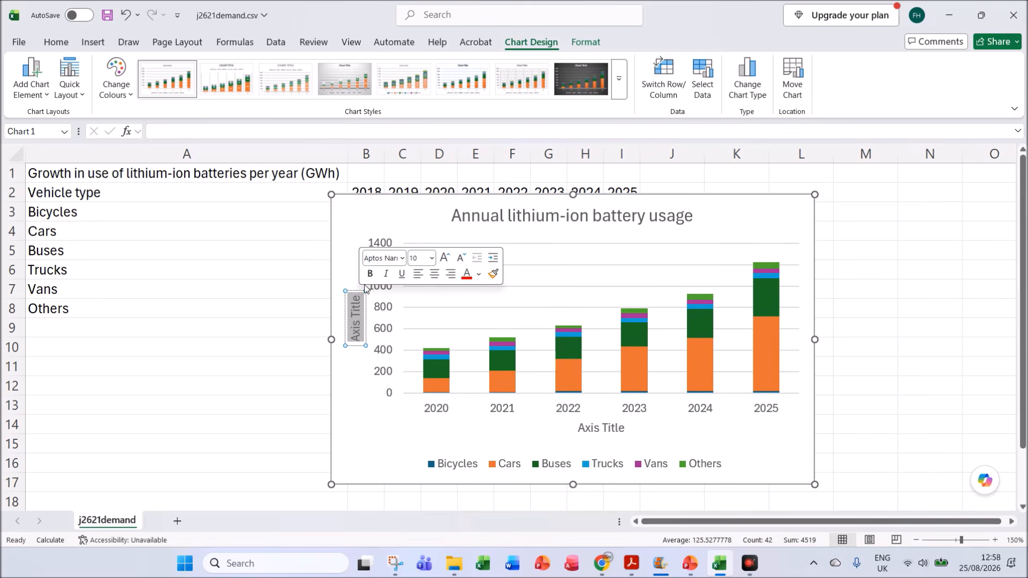
text(GWh)
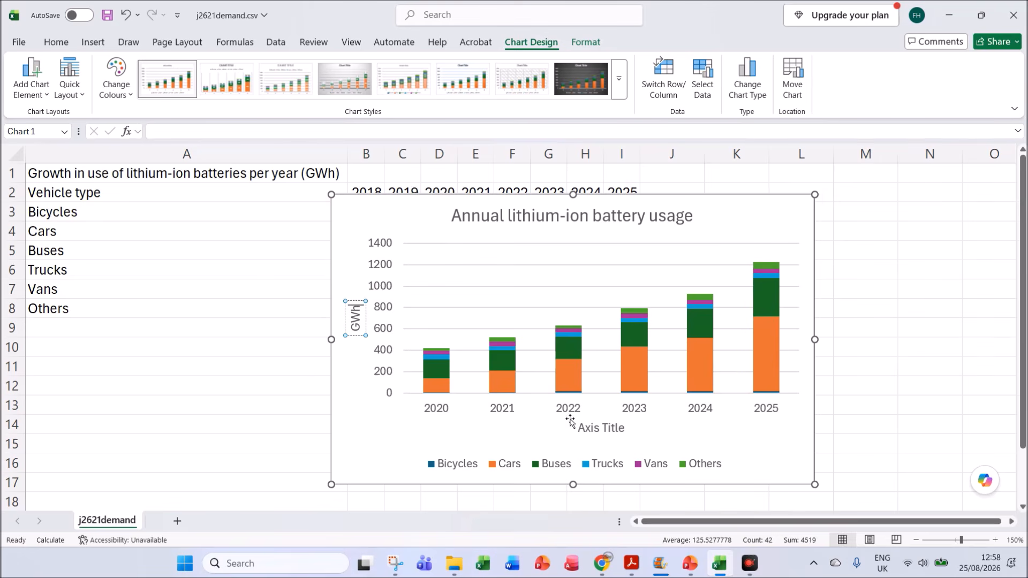
click(591, 432)
text(Year)
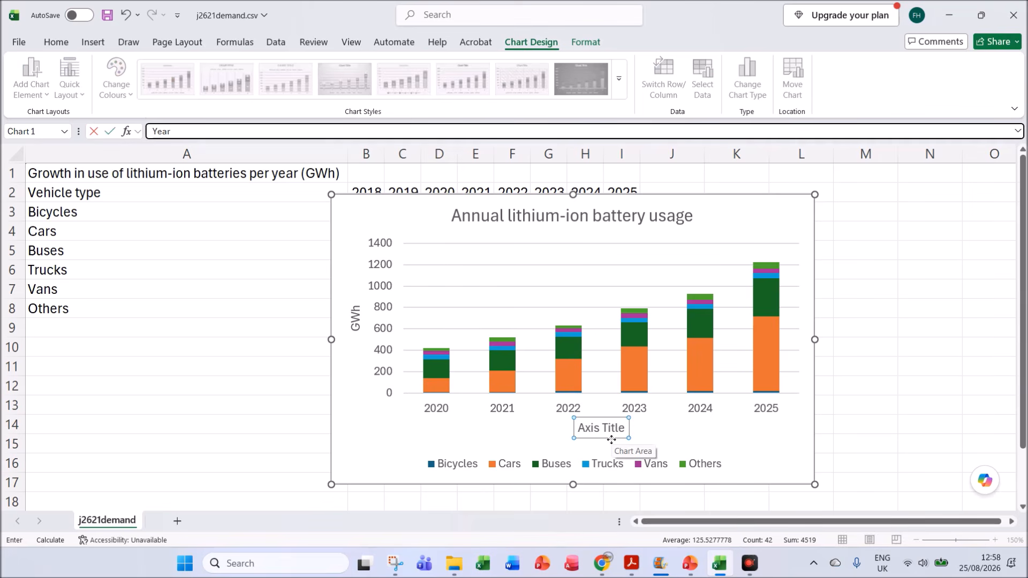
key(Return)
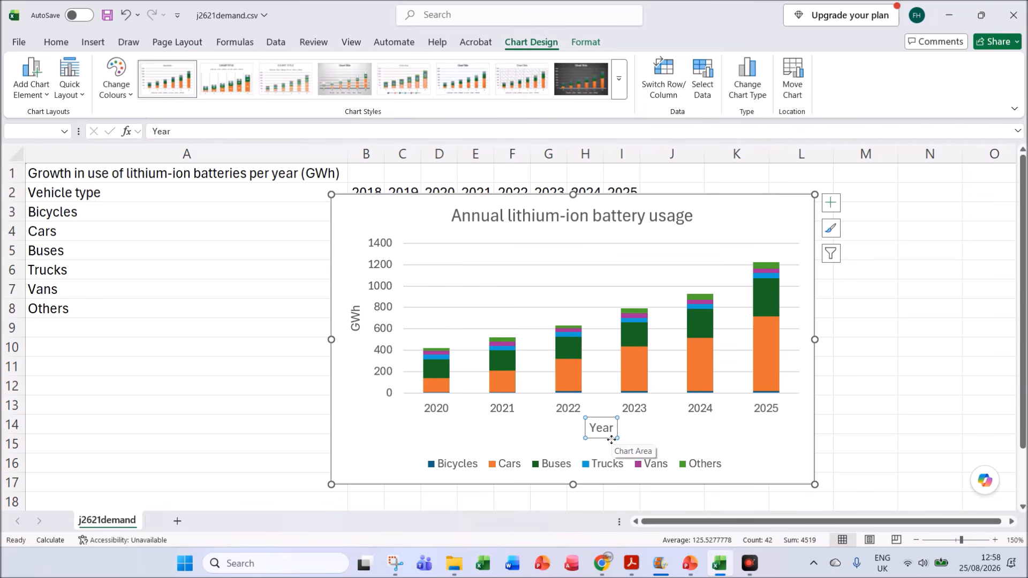
Step: Read the value axis scale requirements of question 26 in the Acrobat question paper and return to the Excel chart
click(639, 566)
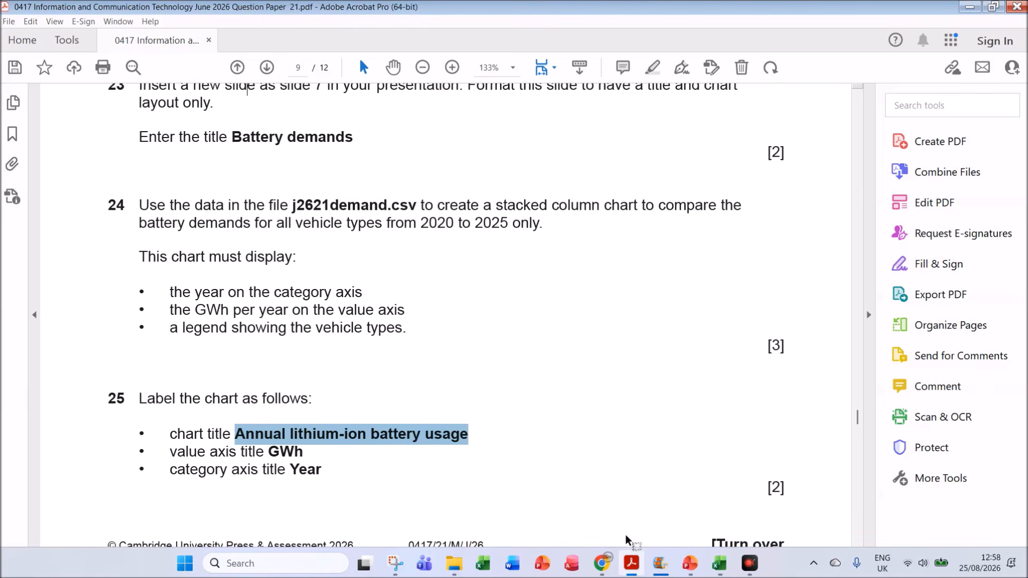
scroll(517, 455, down, 4)
scroll(522, 435, down, 4)
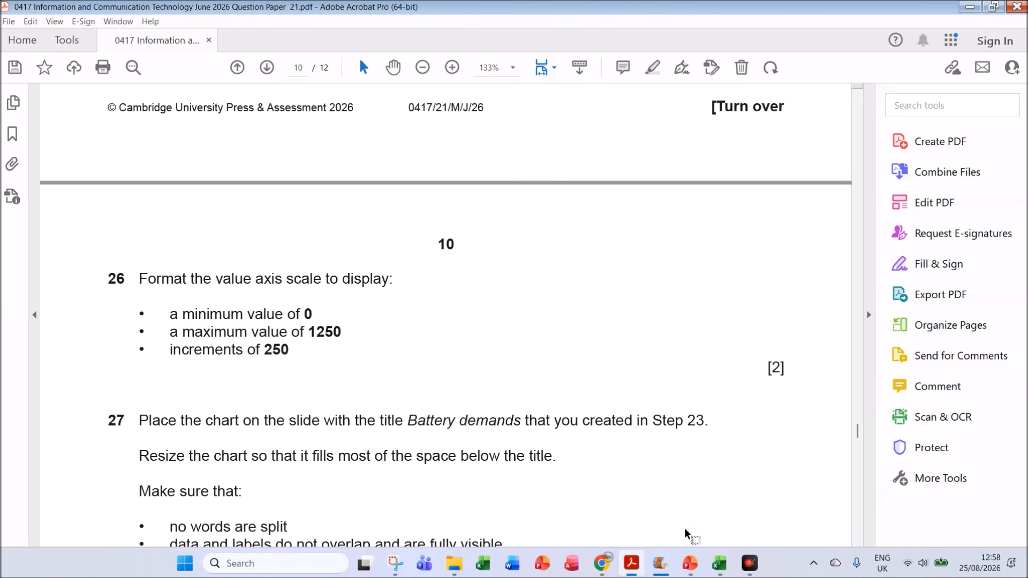
click(685, 546)
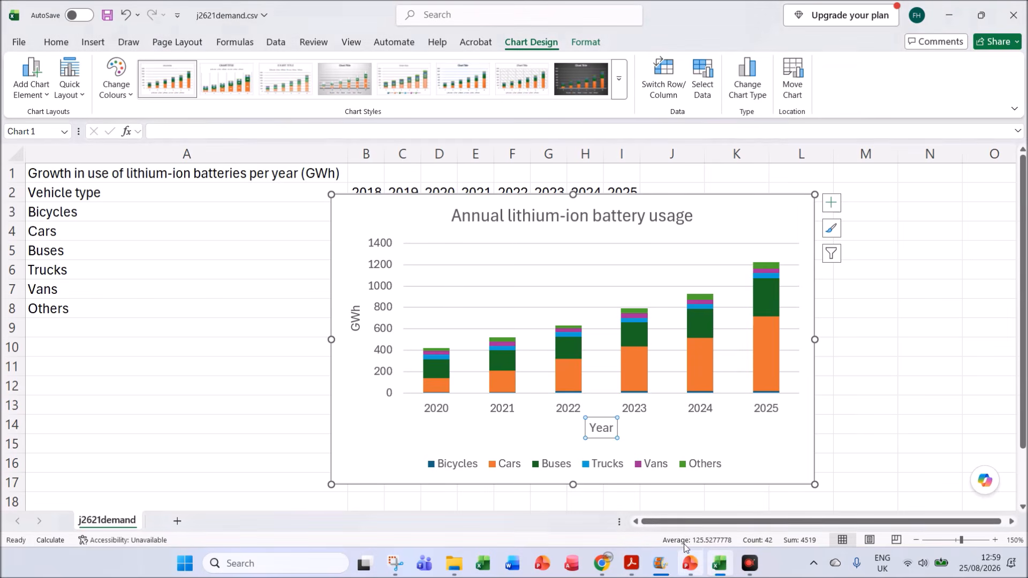
Step: Set the maximum bound of the chart's value axis to 1250
click(383, 375)
right_click(384, 376)
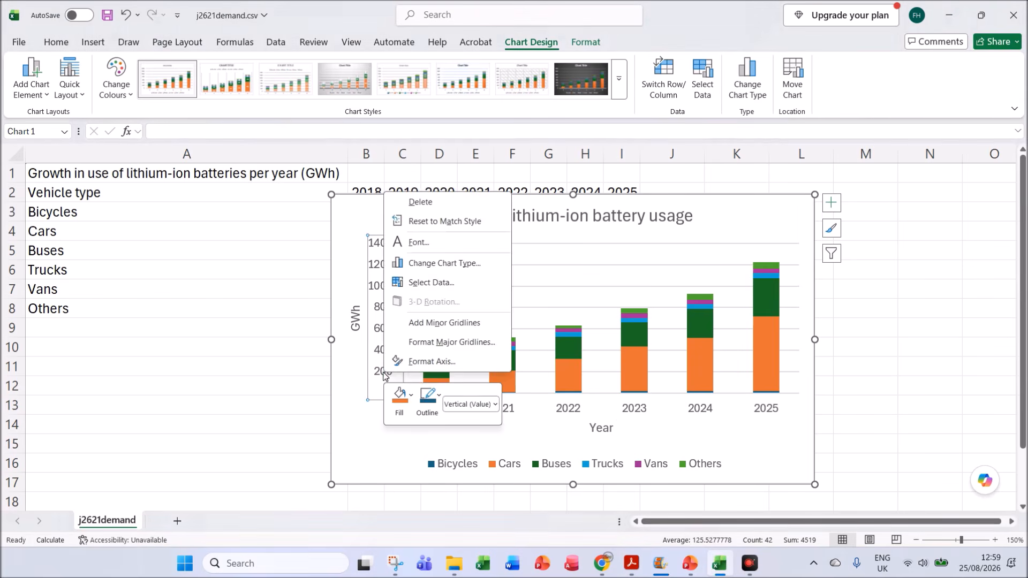
click(422, 362)
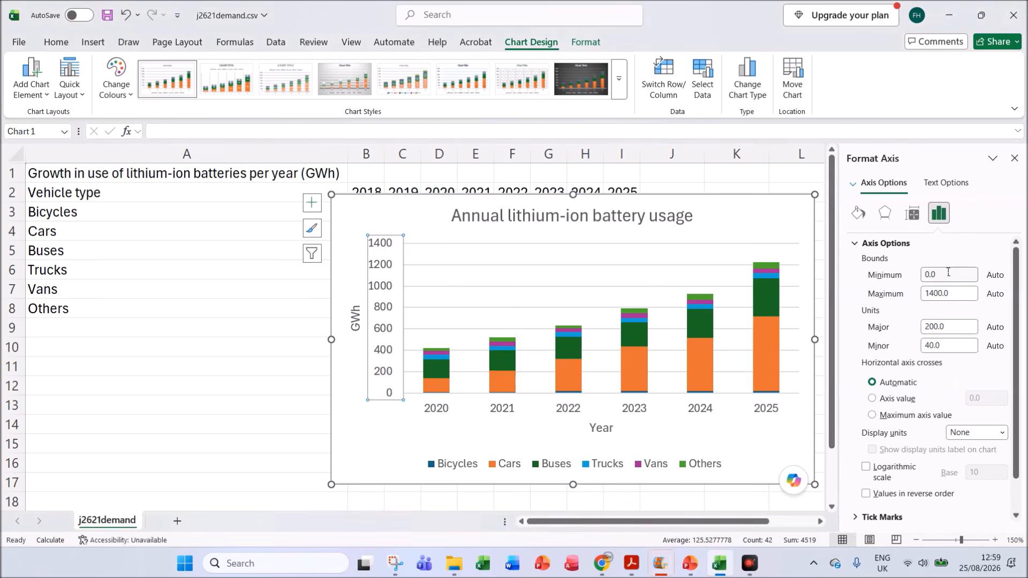
drag(950, 296, 886, 293)
text(1250)
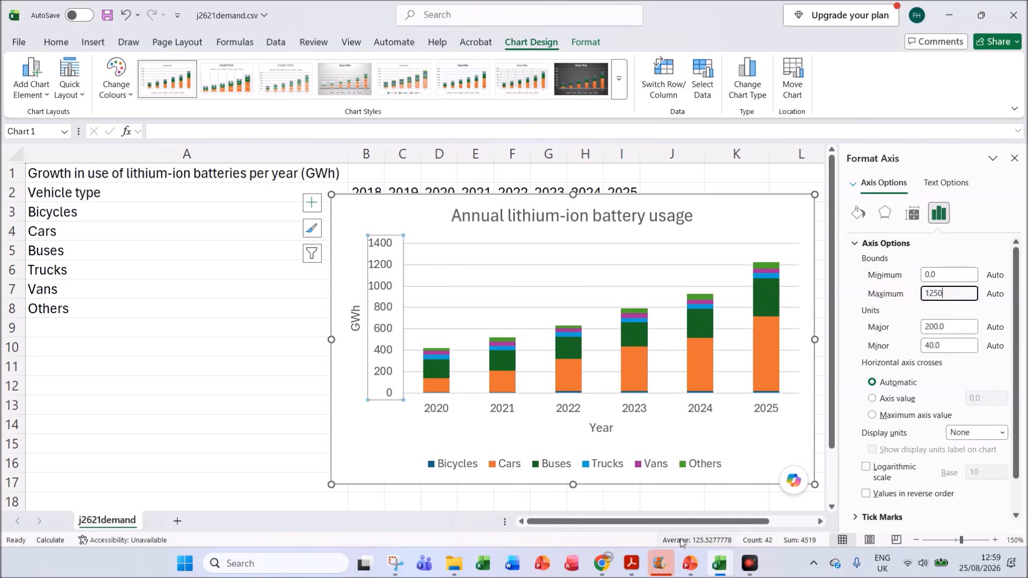
Step: Check the increments required by question 26 in Acrobat and set the value axis major unit to 250 in the Excel chart
click(637, 557)
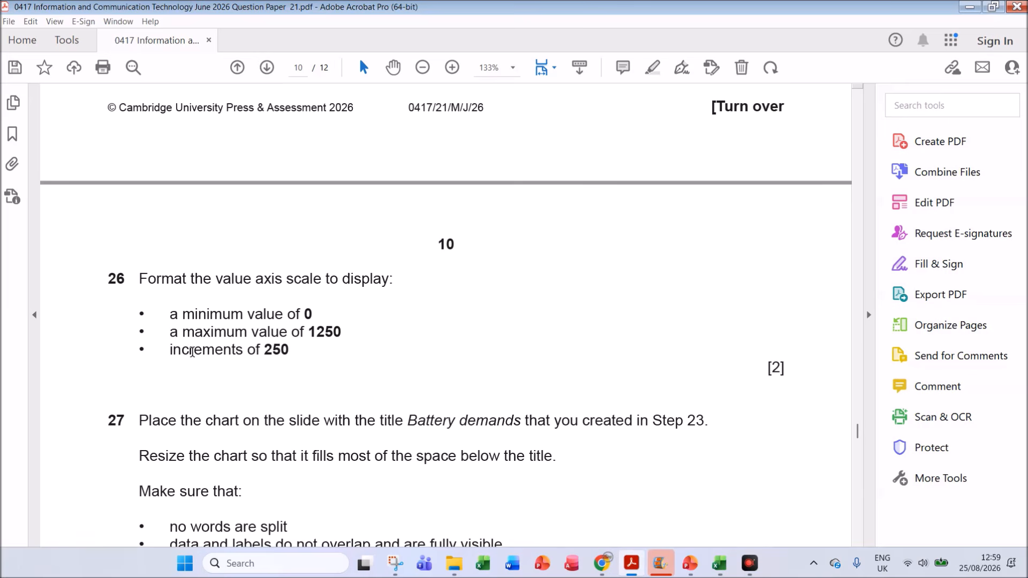
drag(267, 350, 293, 355)
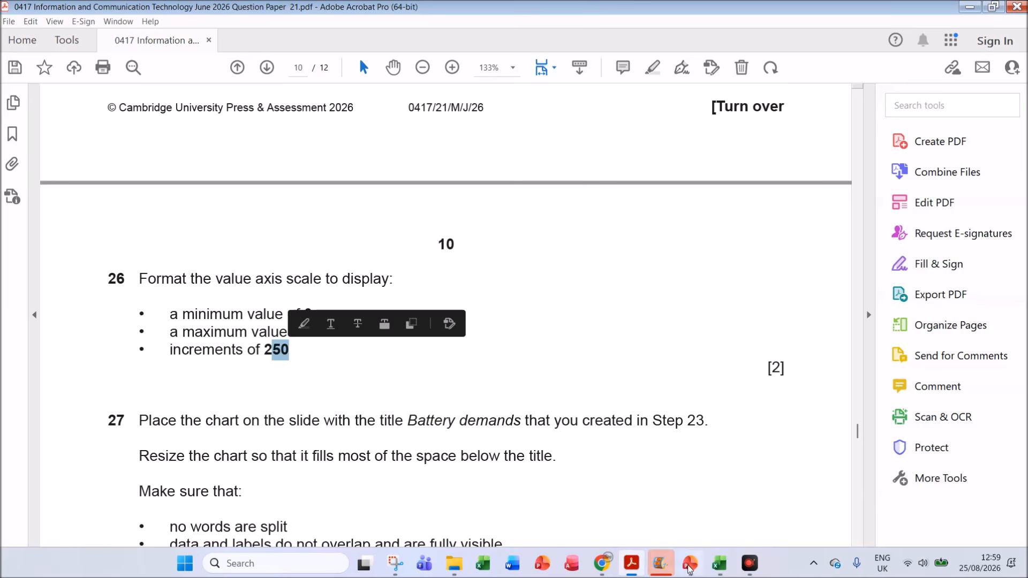
mouse_move(719, 564)
click(743, 526)
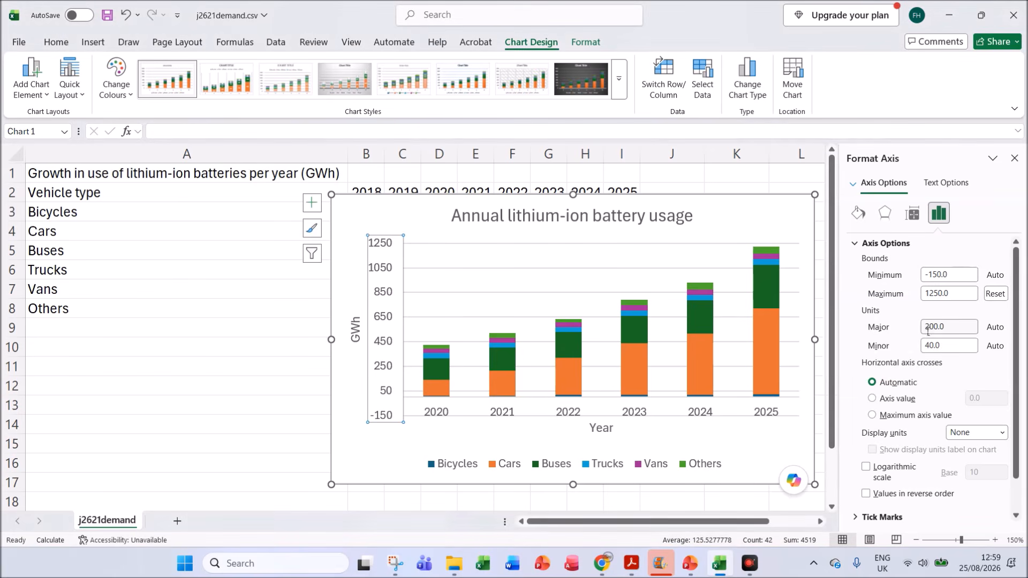
drag(946, 326, 910, 327)
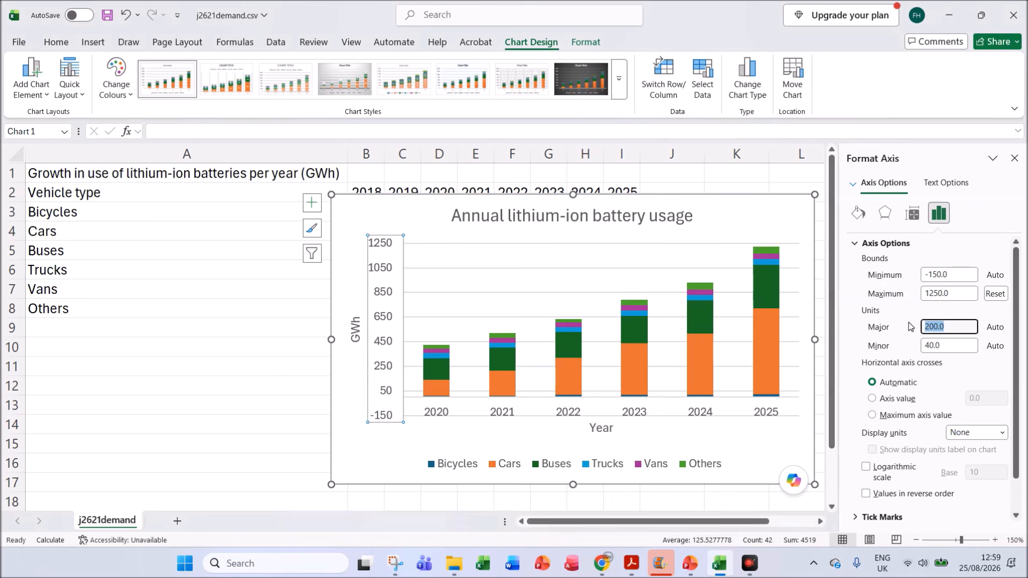
text(250)
key(Return)
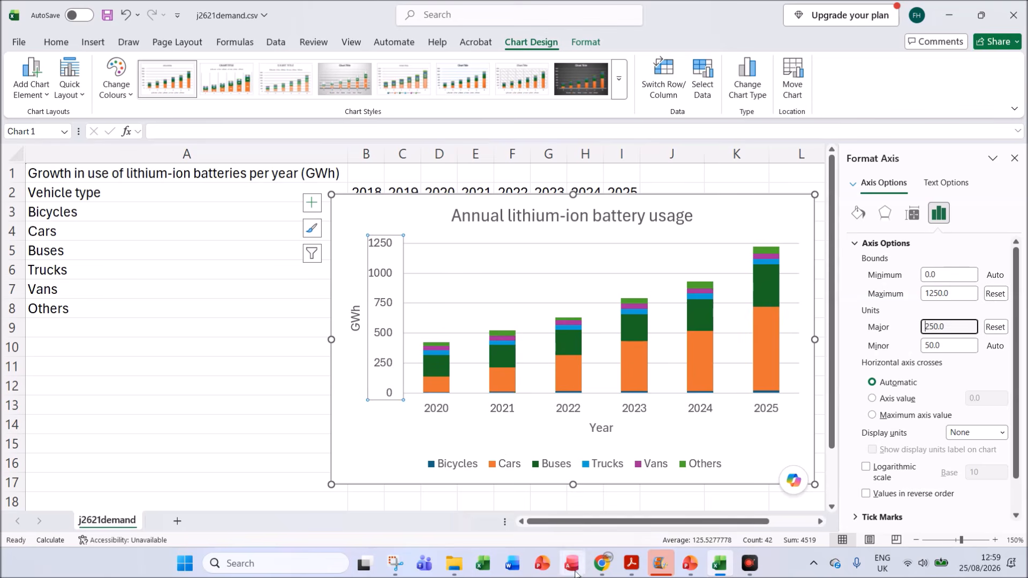
Step: Read the chart placement and sizing requirements of question 27 in the Acrobat question paper and return to the Excel chart
click(630, 564)
scroll(369, 381, down, 3)
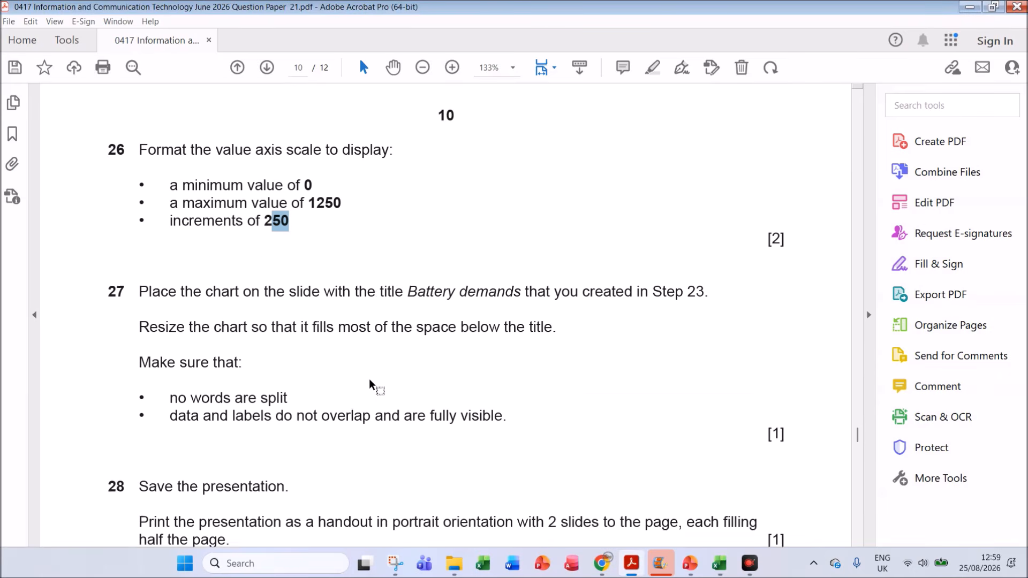
scroll(369, 380, down, 2)
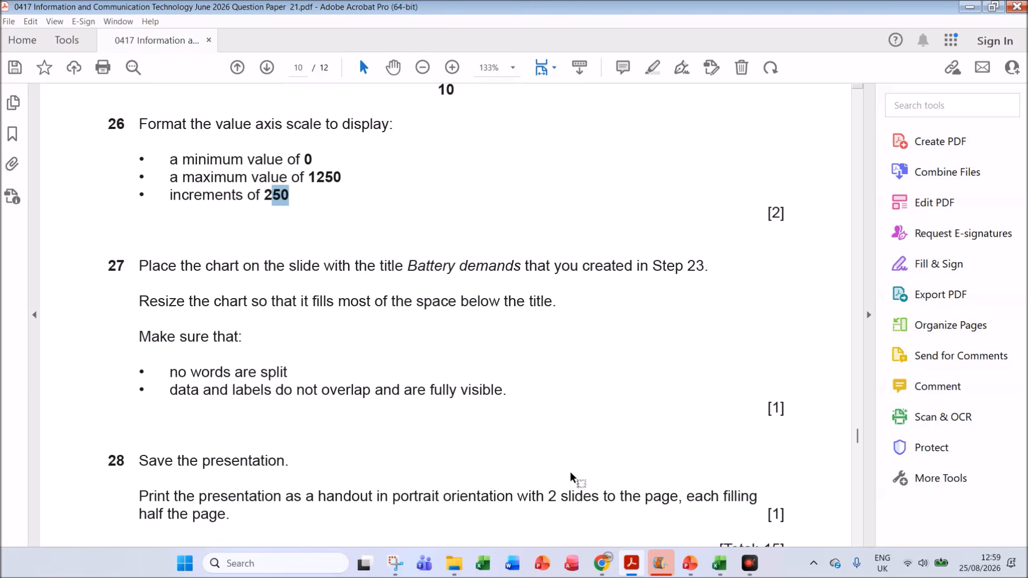
click(719, 563)
Step: Copy the whole chart from Excel into the empty content placeholder of the Battery demands slide in PowerPoint
click(365, 209)
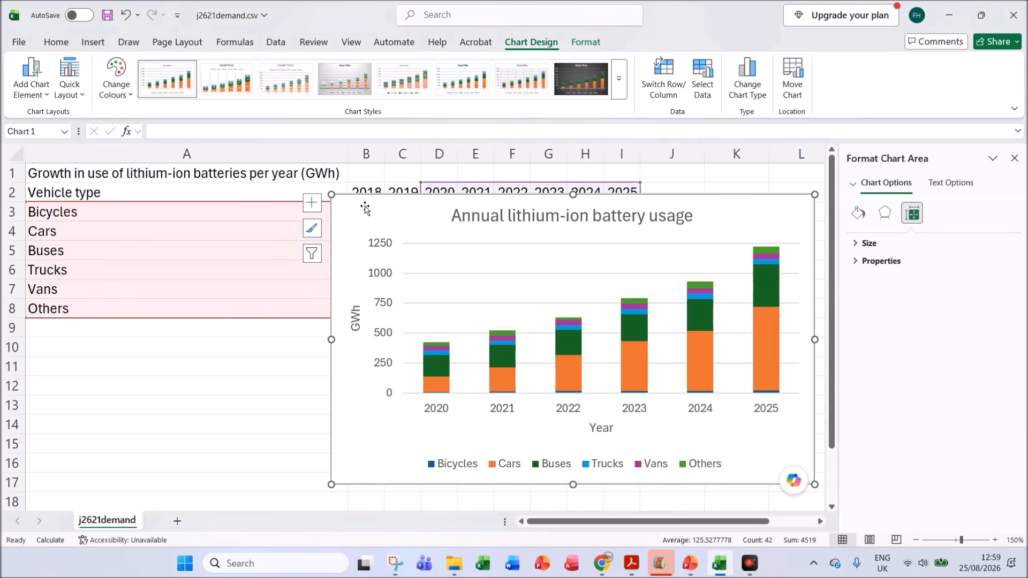
click(689, 563)
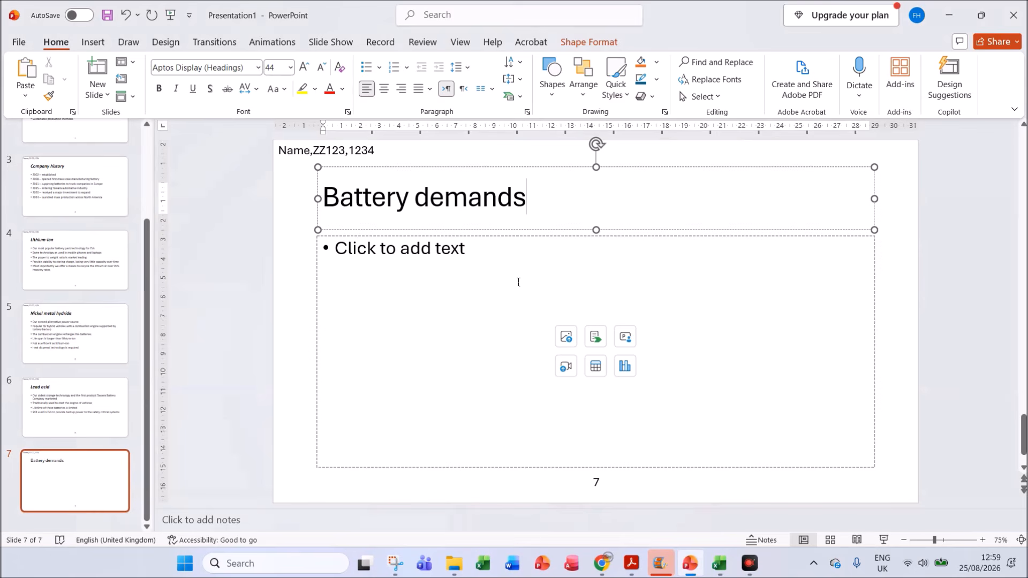
click(507, 256)
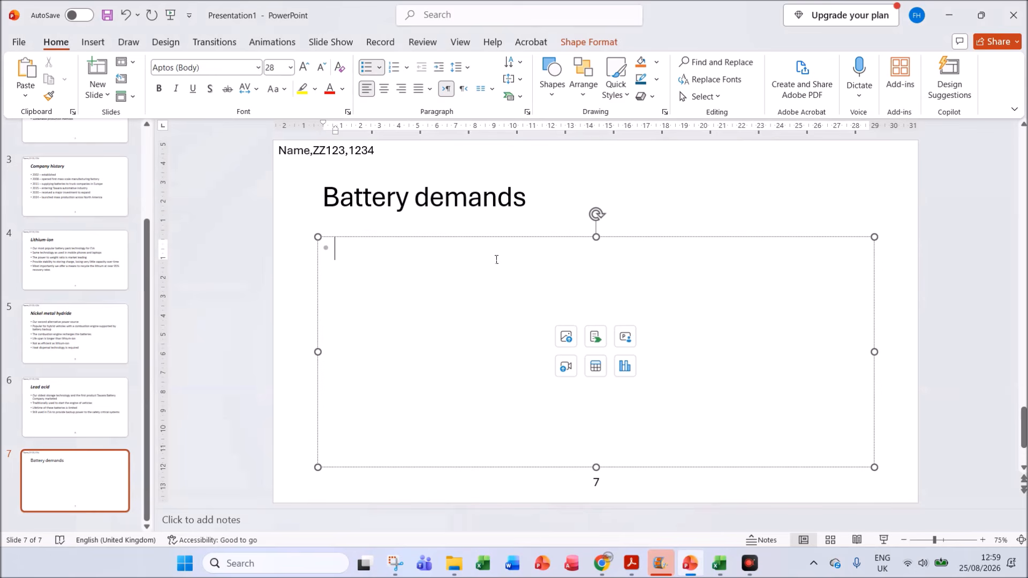
key(BackSpace)
key(ctrl+v)
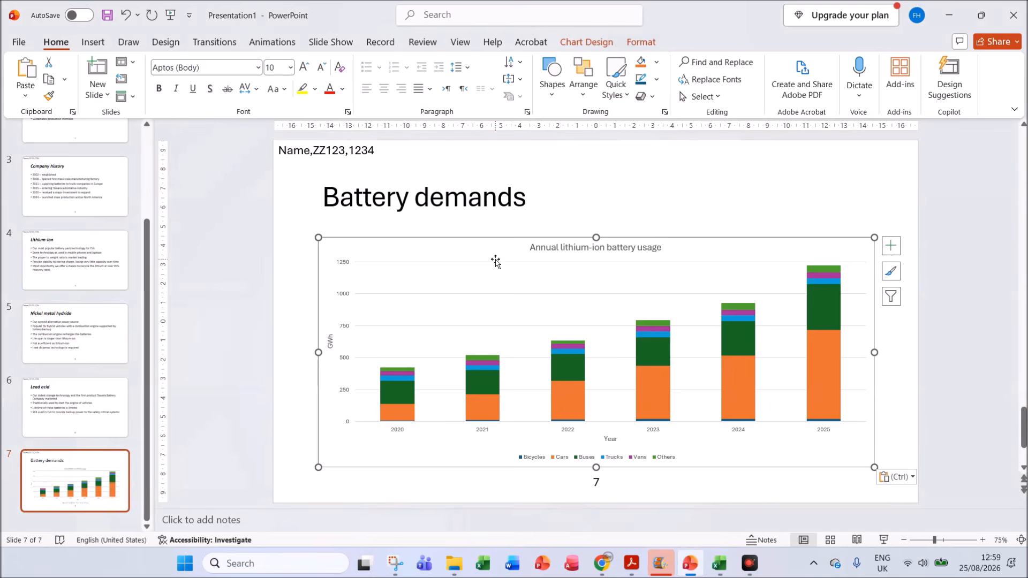
click(900, 195)
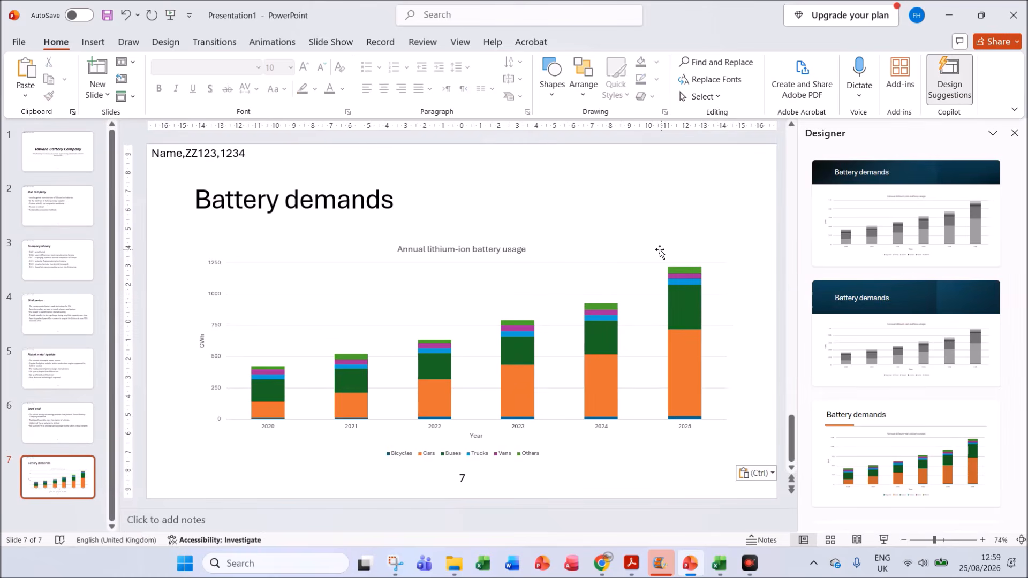
Step: Enlarge the chart on the Battery demands slide so it fills most of the space below the title
click(302, 247)
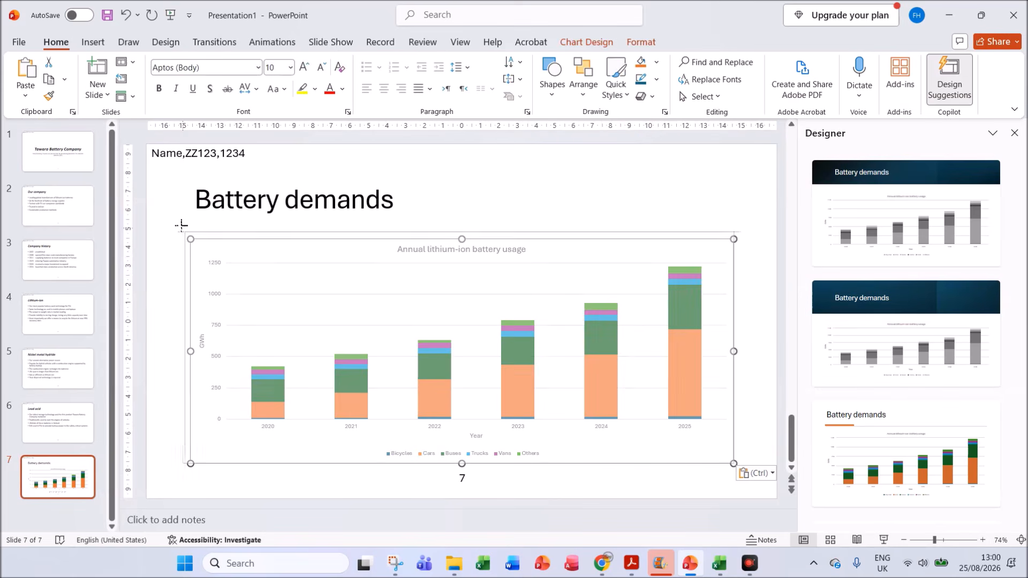